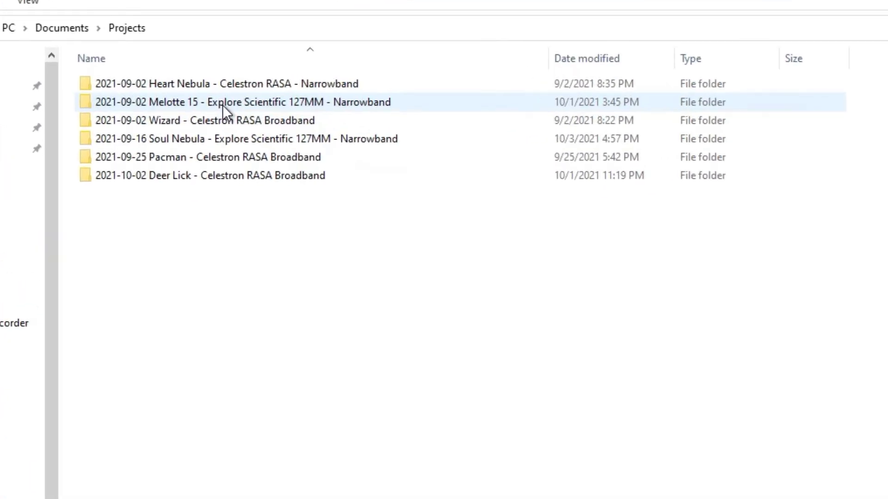
Select the 2021-10-02 Deer Lick - Celestron RASA Broadband folder and permanently delete it, confirming Yes.
{"action": "mouse_move", "coordinate": [226, 103]}
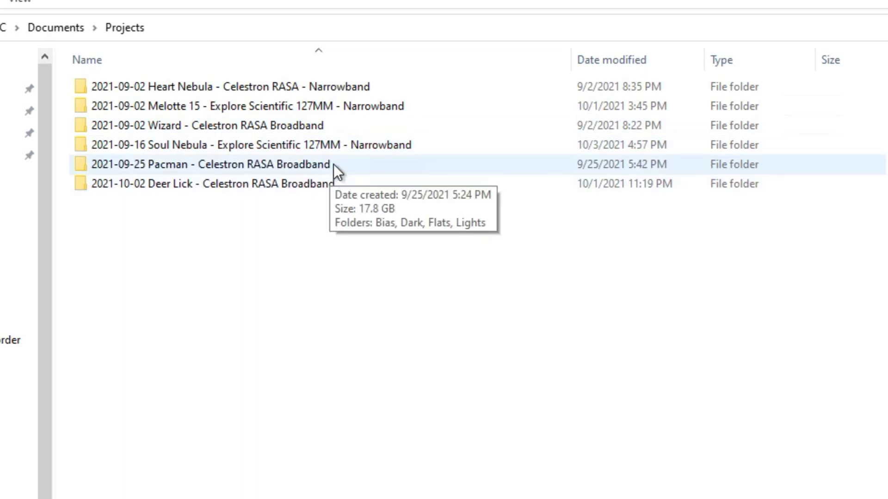
{"action": "left_click", "coordinate": [311, 186]}
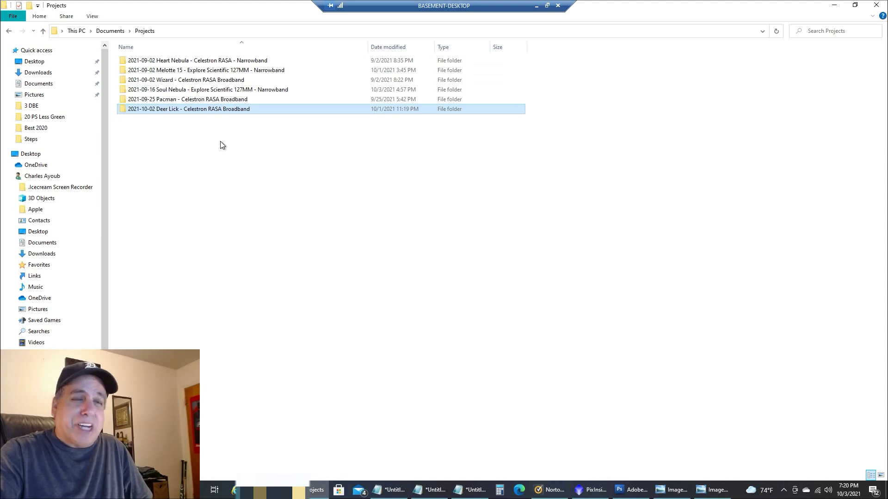
{"action": "left_click", "coordinate": [221, 145]}
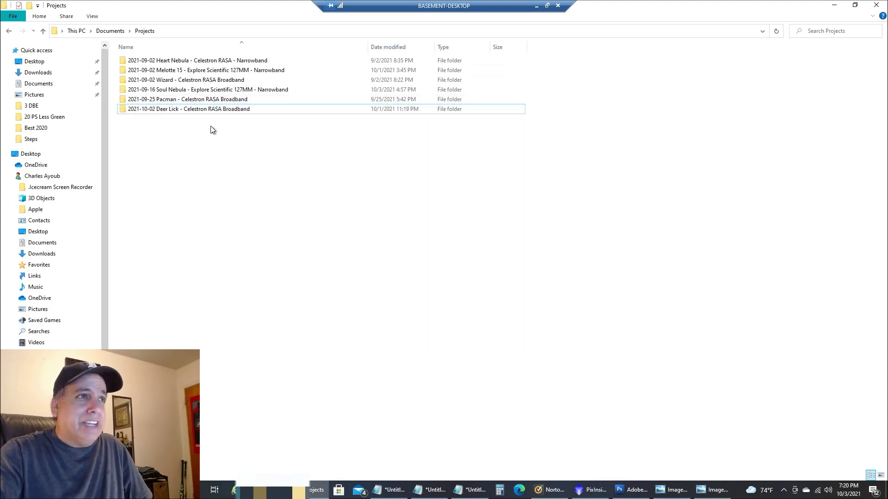
{"action": "left_click", "coordinate": [216, 111]}
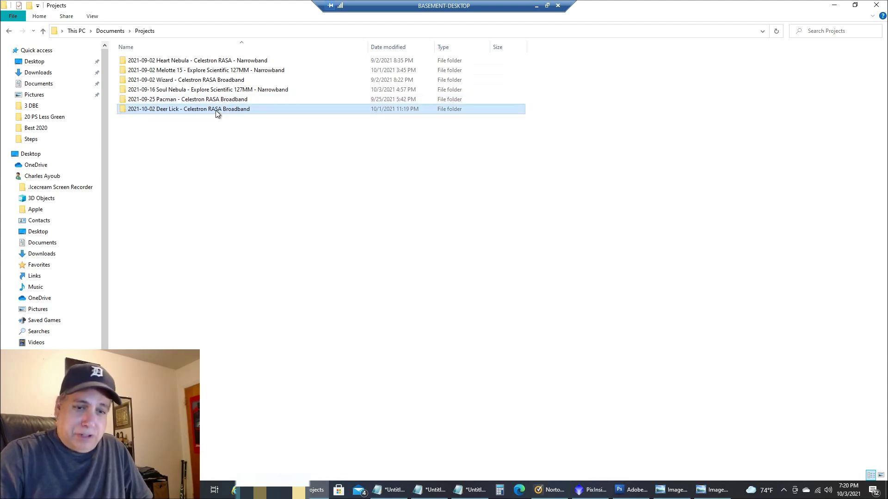
{"action": "key", "text": "Delete"}
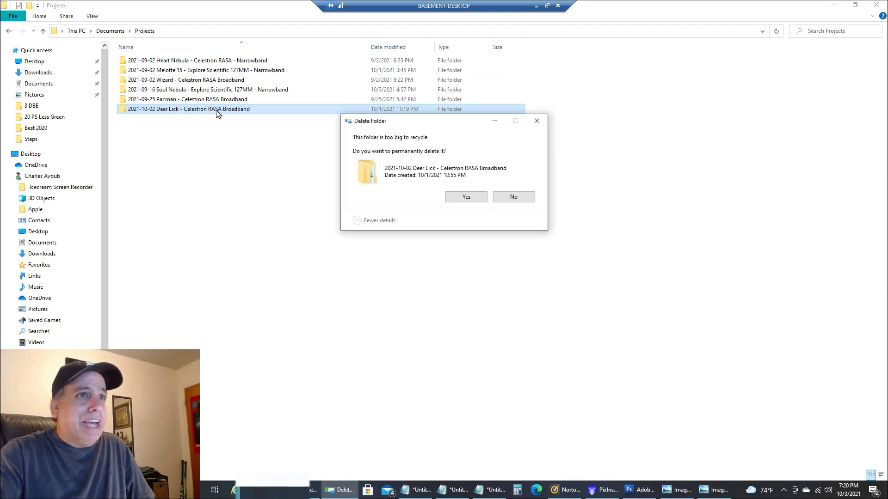
{"action": "left_click", "coordinate": [460, 200]}
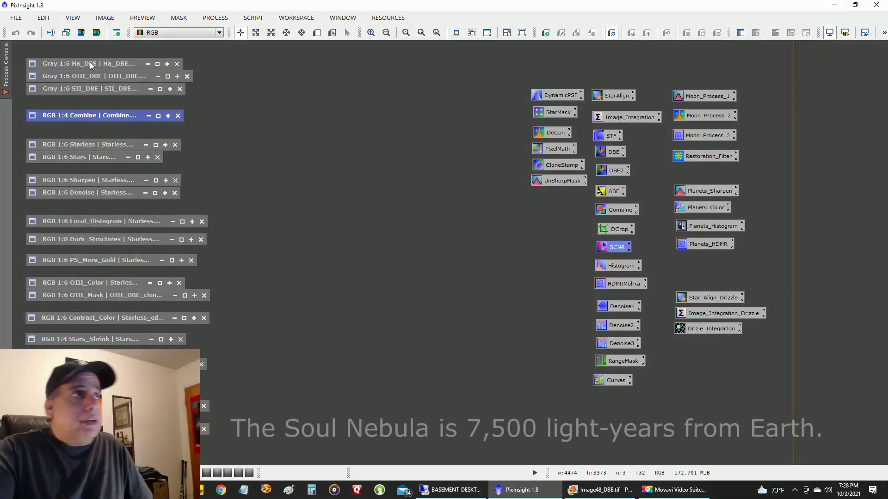
{"action": "left_click", "coordinate": [90, 63]}
{"action": "double_click", "coordinate": [90, 62]}
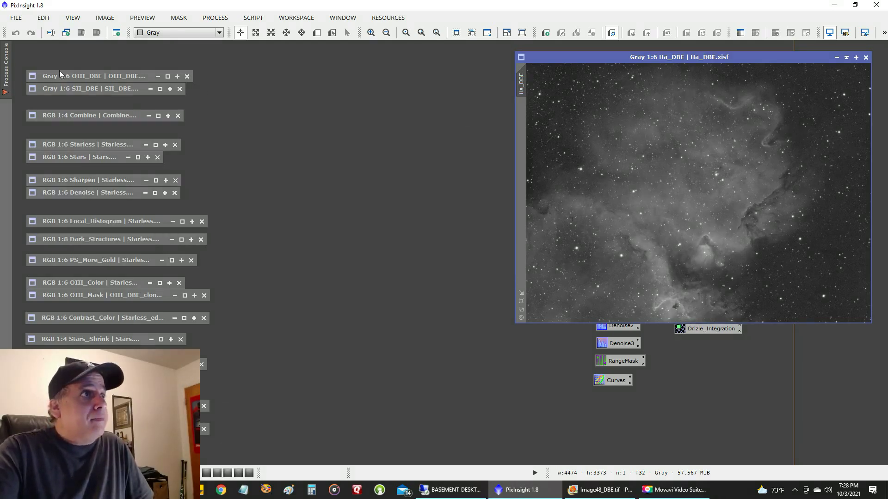
{"action": "double_click", "coordinate": [78, 75]}
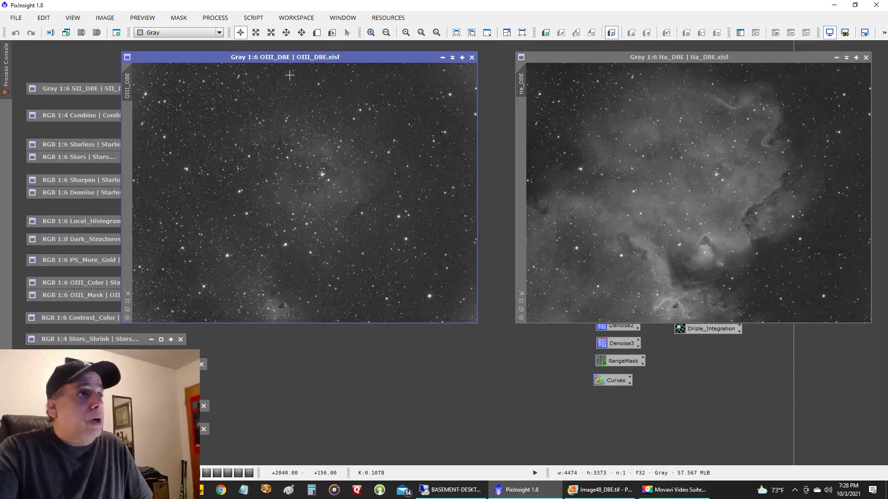
{"action": "double_click", "coordinate": [87, 90]}
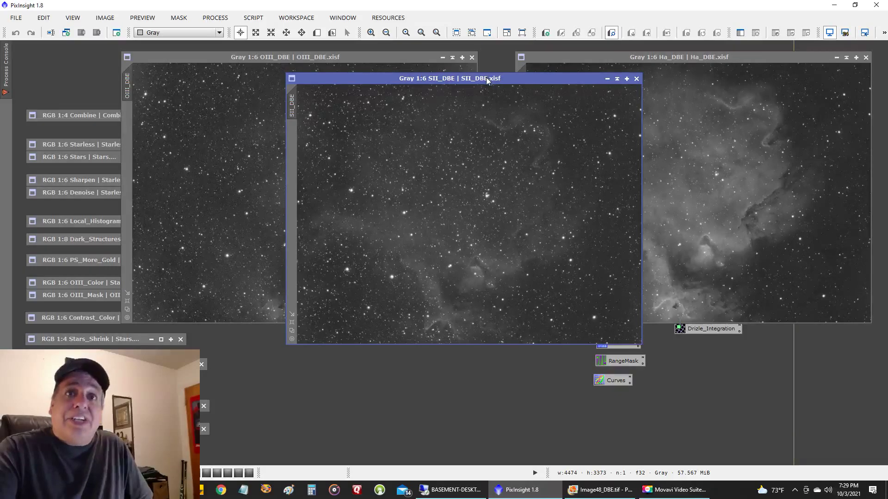
{"action": "left_click_drag", "start_coordinate": [487, 81], "coordinate": [497, 81]}
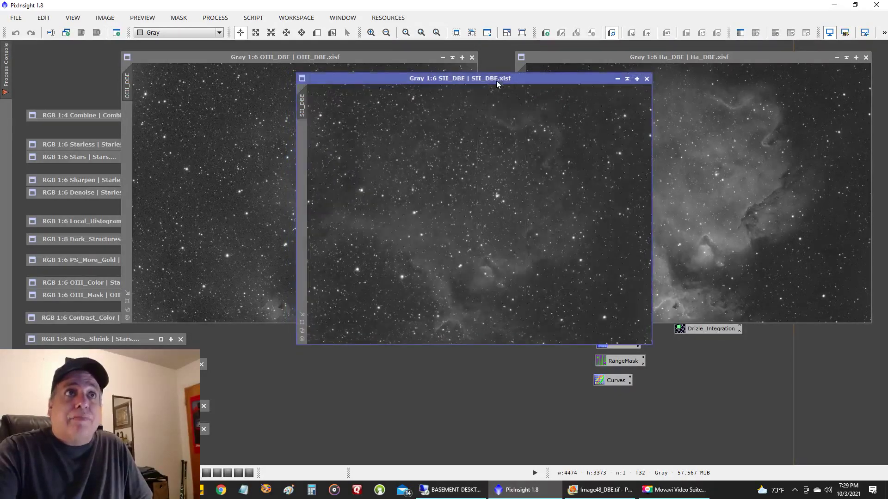
{"action": "left_click_drag", "start_coordinate": [431, 79], "coordinate": [471, 80]}
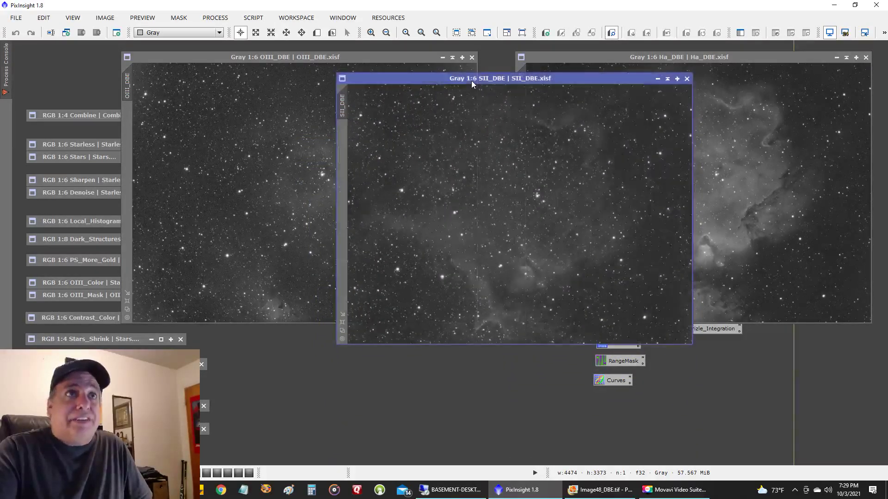
{"action": "left_click", "coordinate": [667, 79]}
{"action": "left_click", "coordinate": [453, 57]}
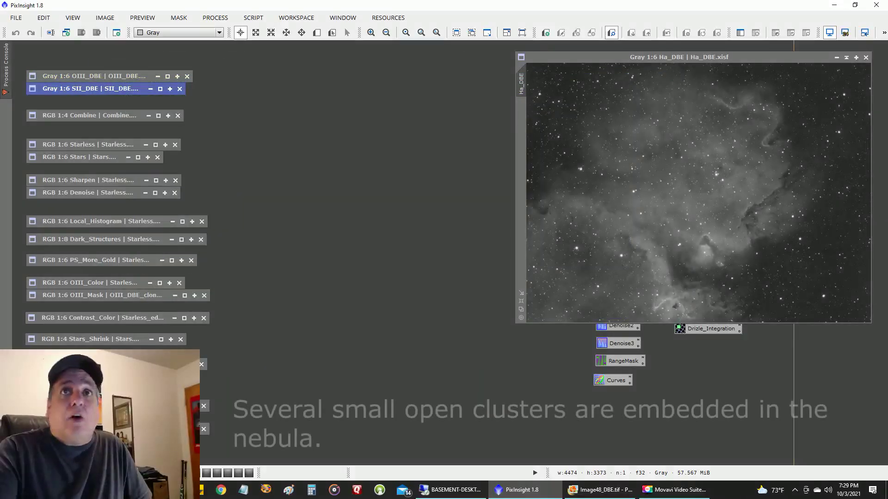
{"action": "left_click", "coordinate": [846, 58]}
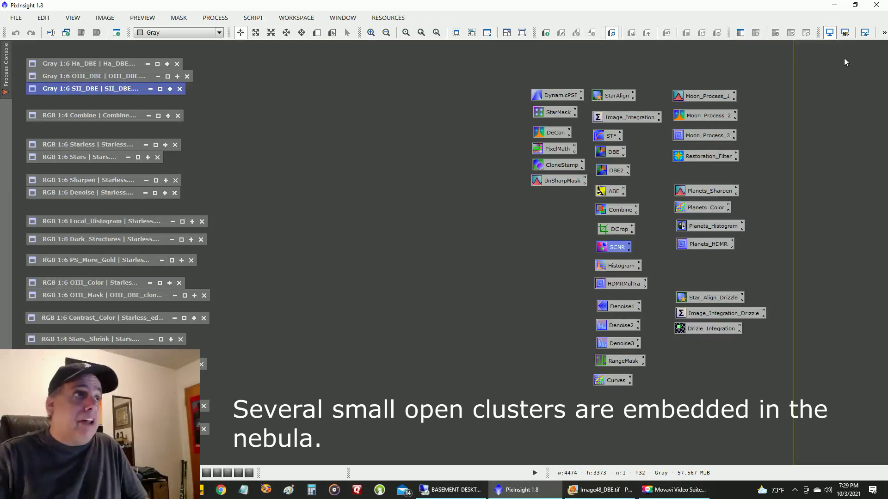
{"action": "double_click", "coordinate": [110, 118]}
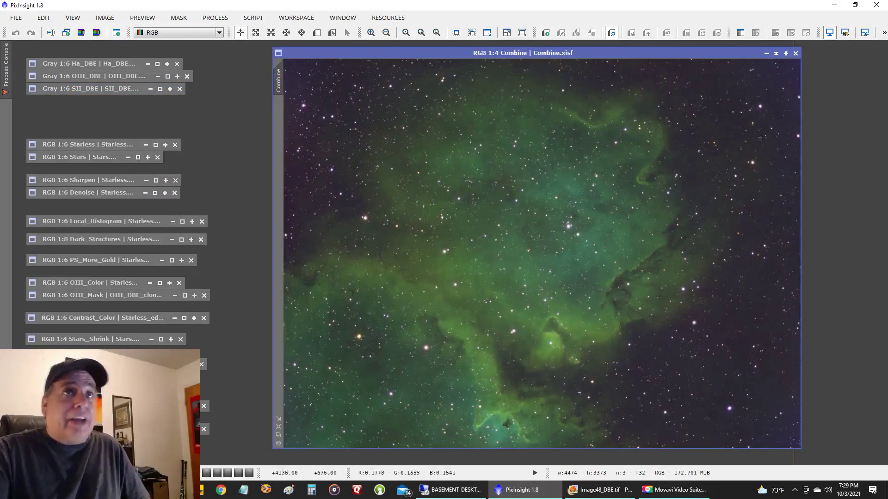
{"action": "left_click_drag", "start_coordinate": [666, 54], "coordinate": [694, 58]}
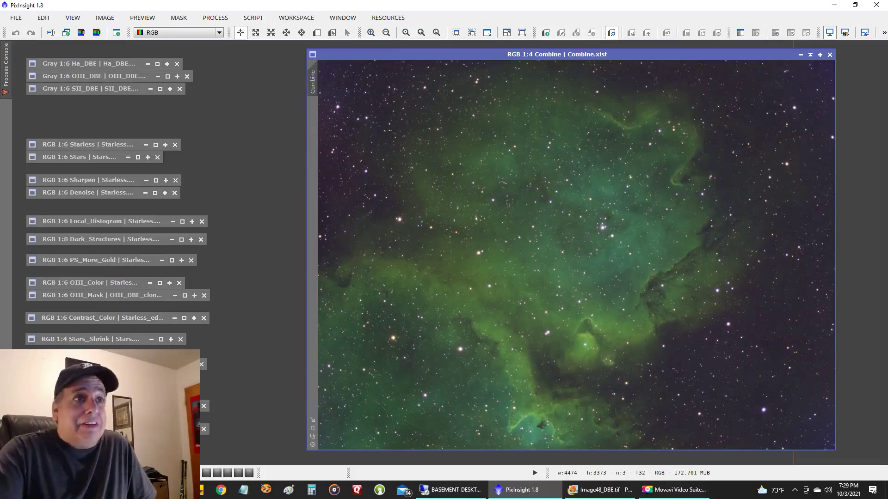
{"action": "left_click", "coordinate": [312, 437]}
{"action": "left_click_drag", "start_coordinate": [513, 54], "coordinate": [276, 57]}
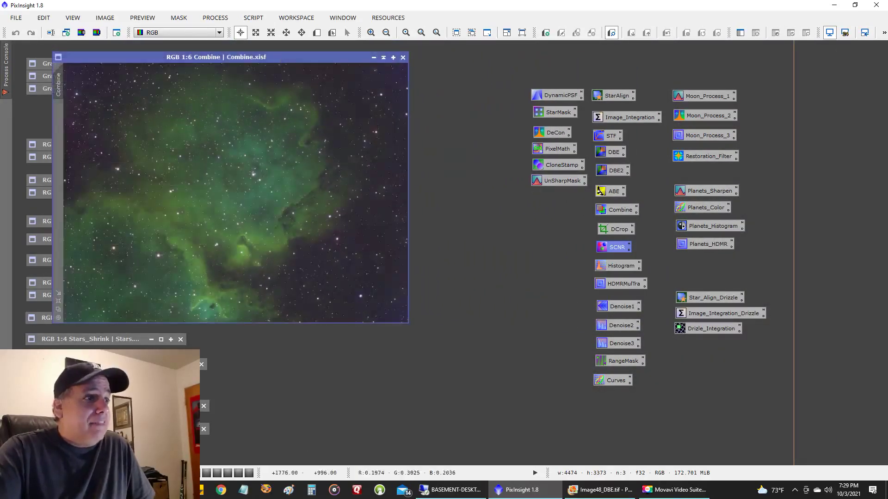
{"action": "left_click", "coordinate": [184, 429]}
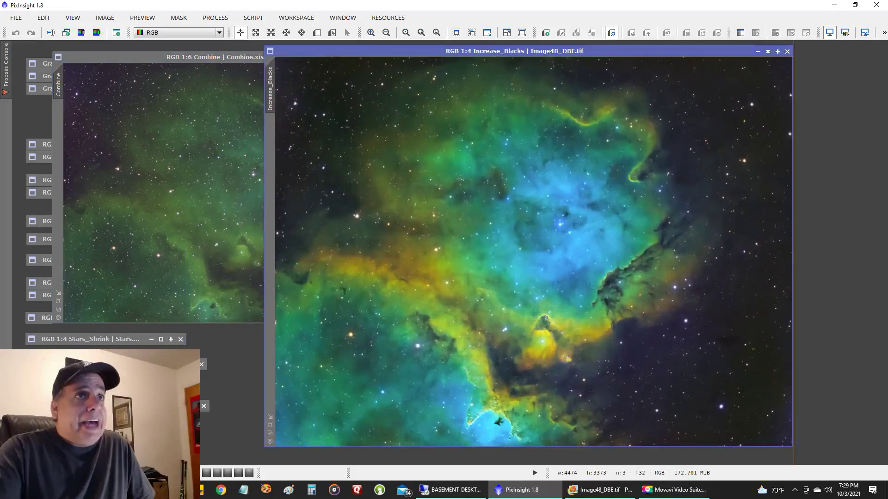
{"action": "key", "text": "minus"}
{"action": "key", "text": "minus"}
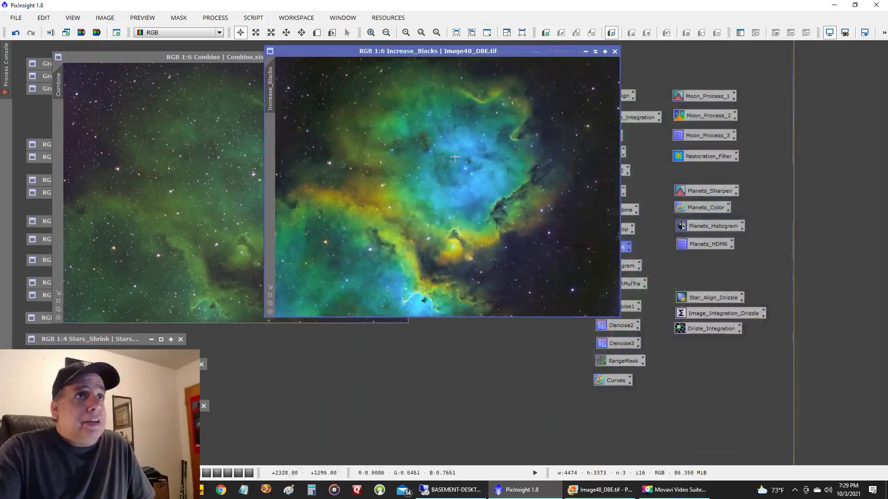
{"action": "left_click_drag", "start_coordinate": [469, 52], "coordinate": [654, 66]}
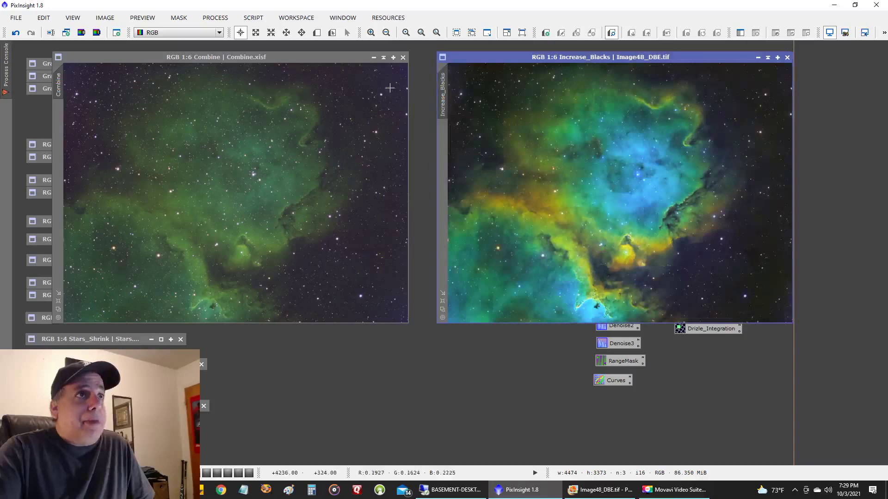
{"action": "left_click", "coordinate": [351, 100]}
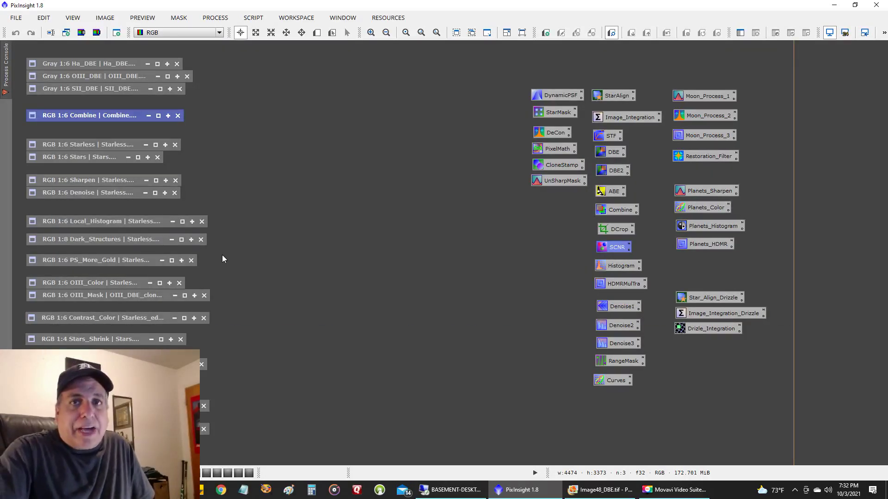
Briefly view the Starless and Stars images, then collapse both back to icons.
{"action": "double_click", "coordinate": [92, 145]}
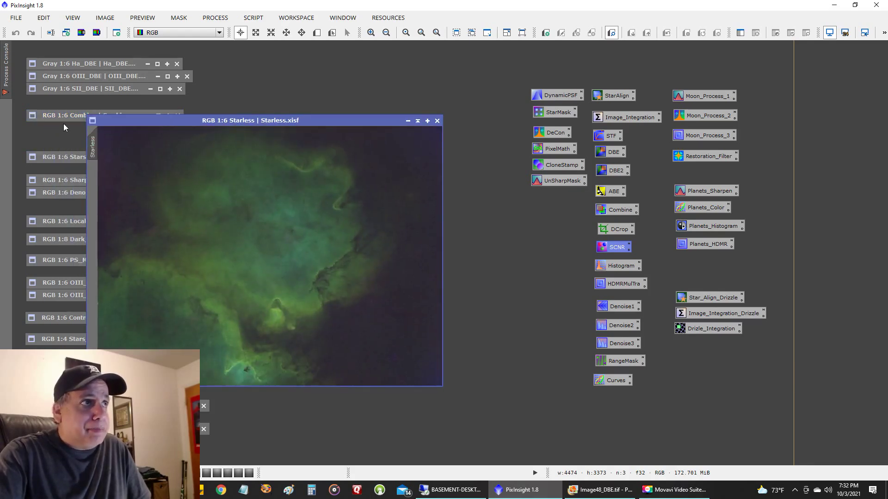
{"action": "double_click", "coordinate": [50, 157]}
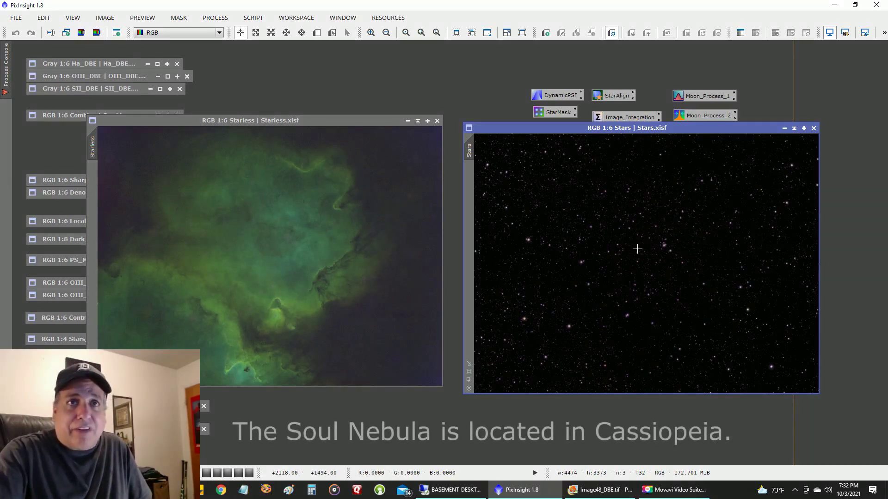
{"action": "left_click", "coordinate": [417, 120]}
{"action": "left_click", "coordinate": [784, 128]}
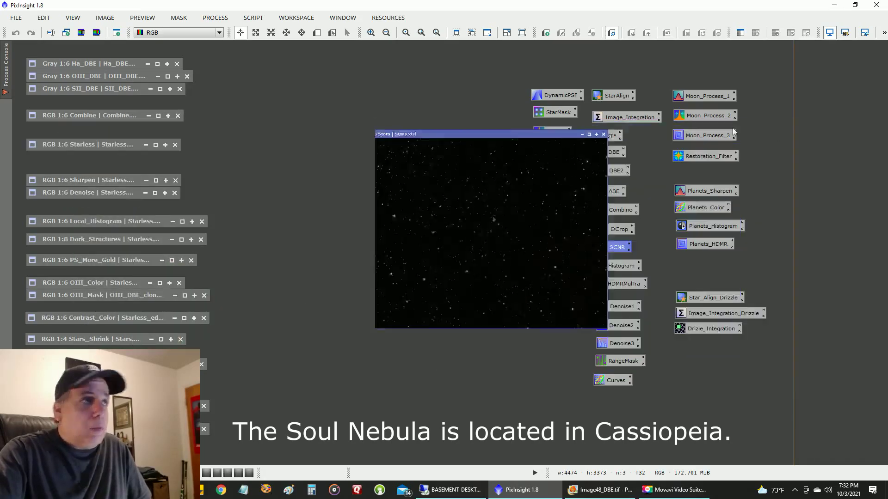
Open the Sharpen starless image, shift it up and right, then collapse it to an icon.
{"action": "double_click", "coordinate": [105, 182]}
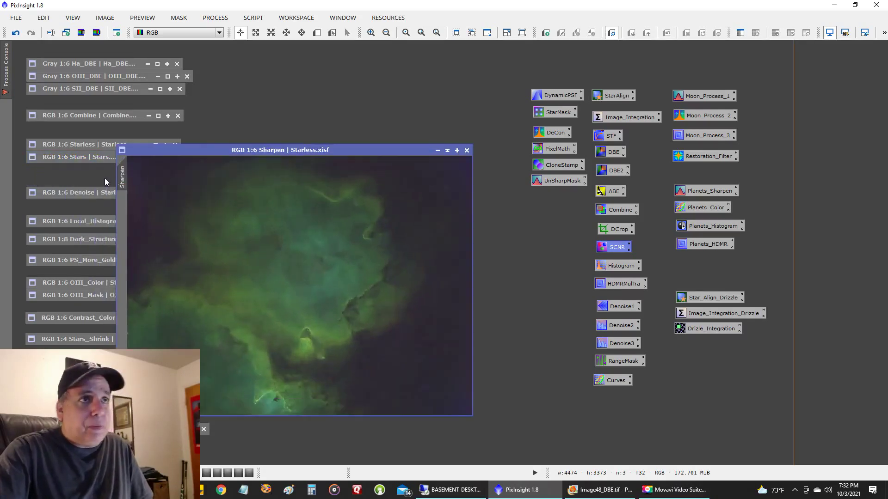
{"action": "left_click_drag", "start_coordinate": [551, 93], "coordinate": [582, 77]}
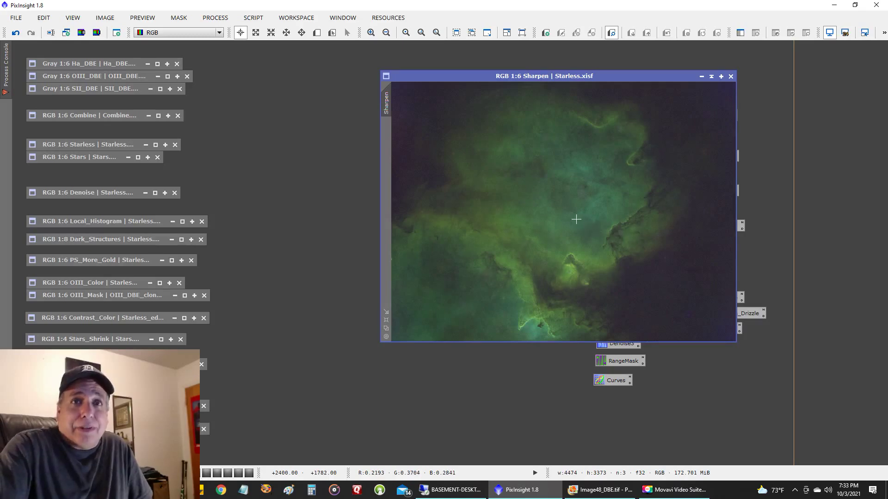
{"action": "left_click", "coordinate": [711, 77]}
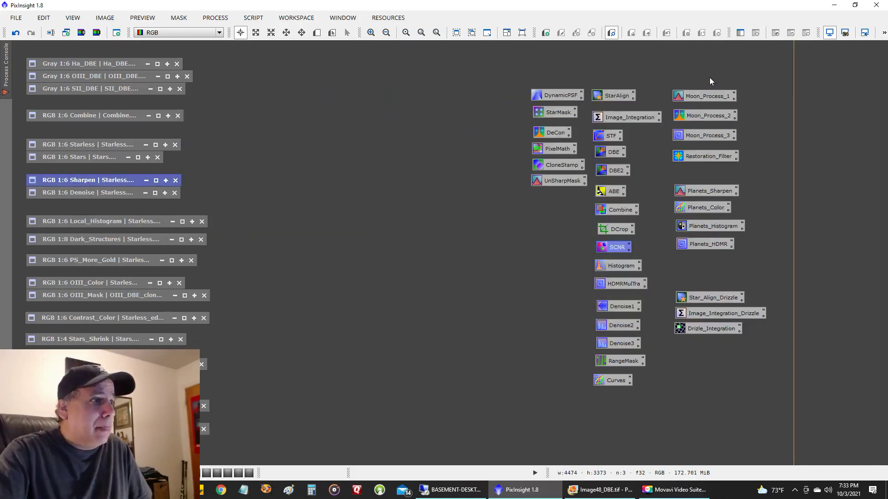
{"action": "double_click", "coordinate": [122, 194]}
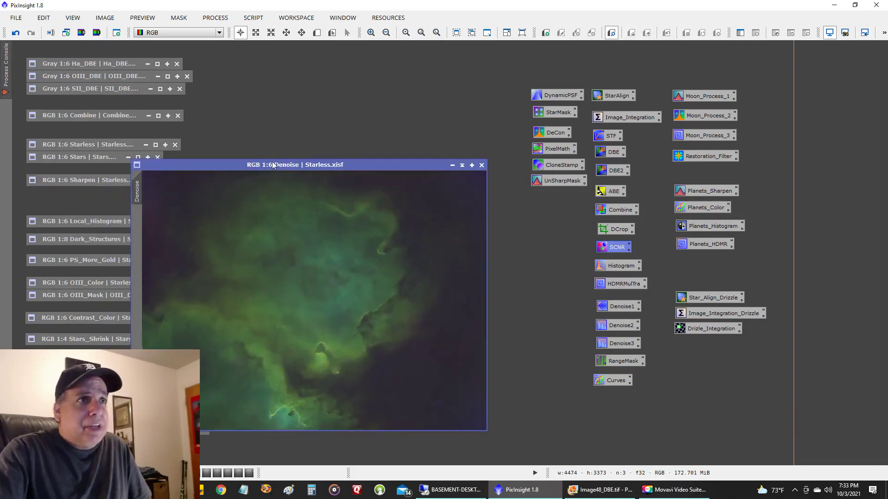
{"action": "left_click_drag", "start_coordinate": [307, 166], "coordinate": [414, 78]}
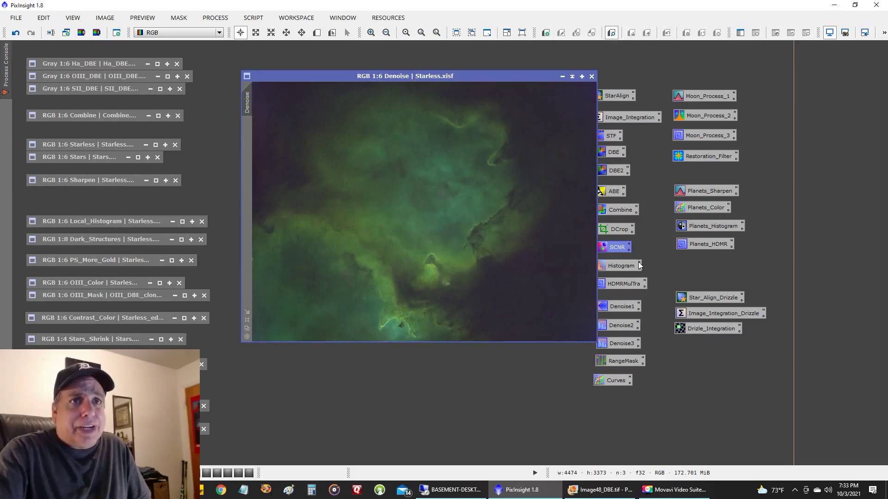
{"action": "double_click", "coordinate": [609, 305]}
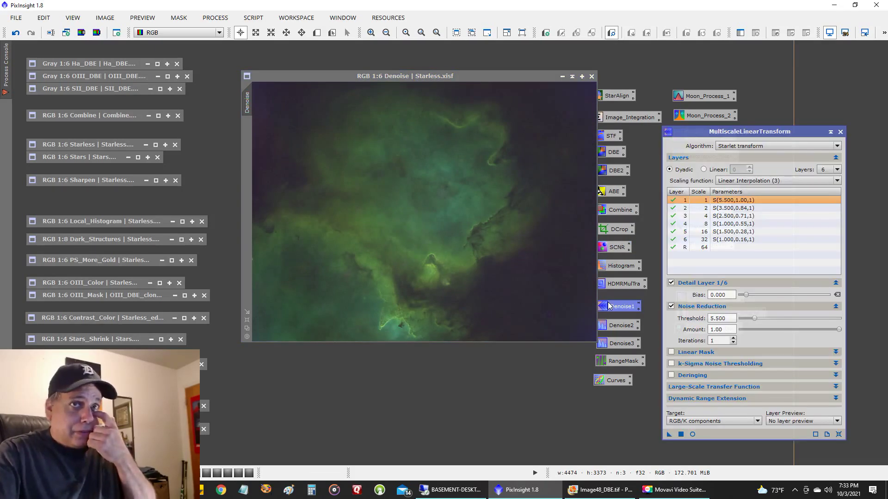
{"action": "left_click", "coordinate": [840, 132]}
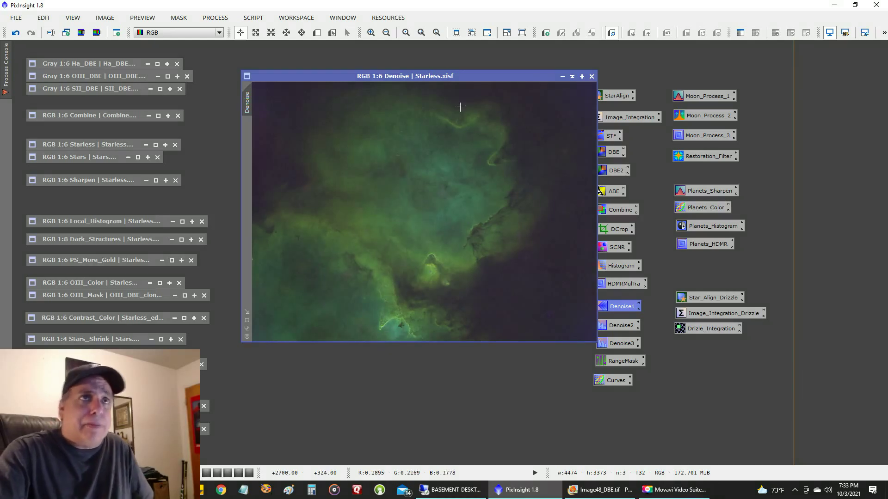
{"action": "left_click", "coordinate": [572, 76]}
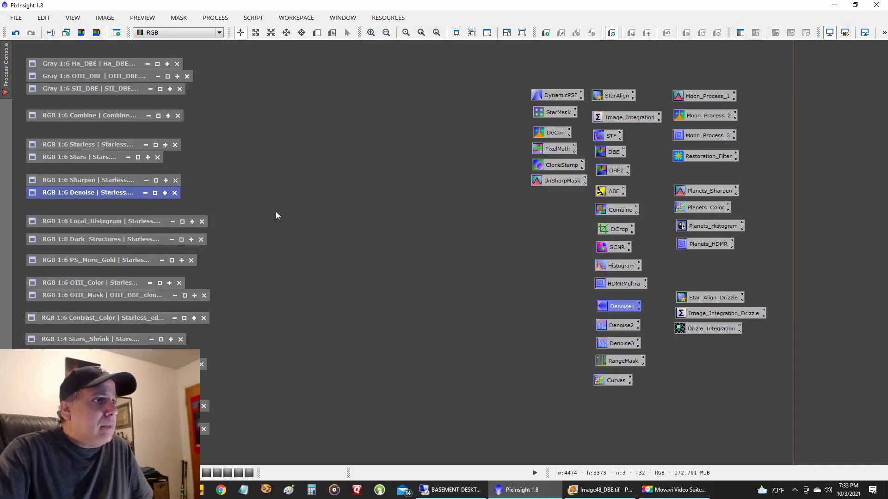
{"action": "double_click", "coordinate": [120, 221]}
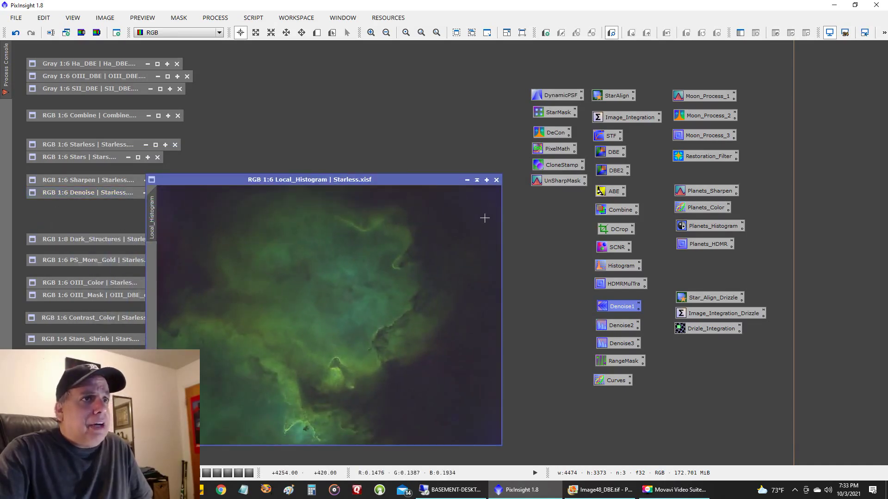
{"action": "left_click_drag", "start_coordinate": [409, 181], "coordinate": [609, 77]}
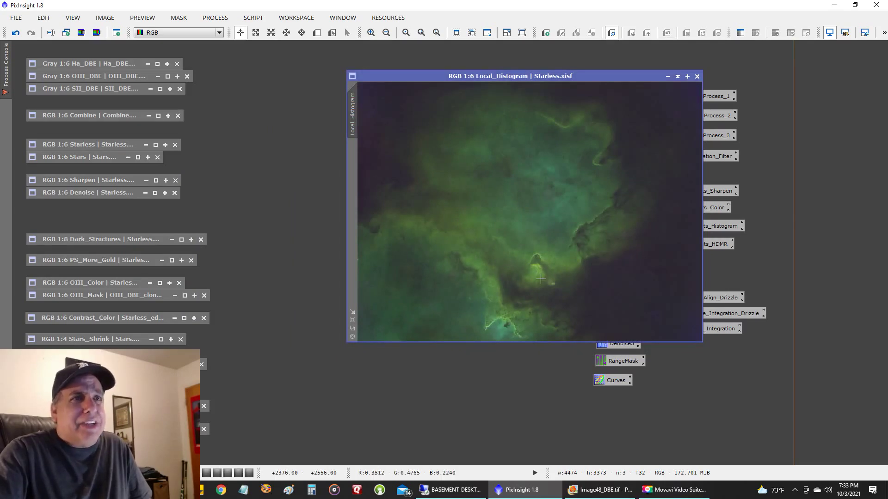
{"action": "left_click_drag", "start_coordinate": [515, 75], "coordinate": [647, 63]}
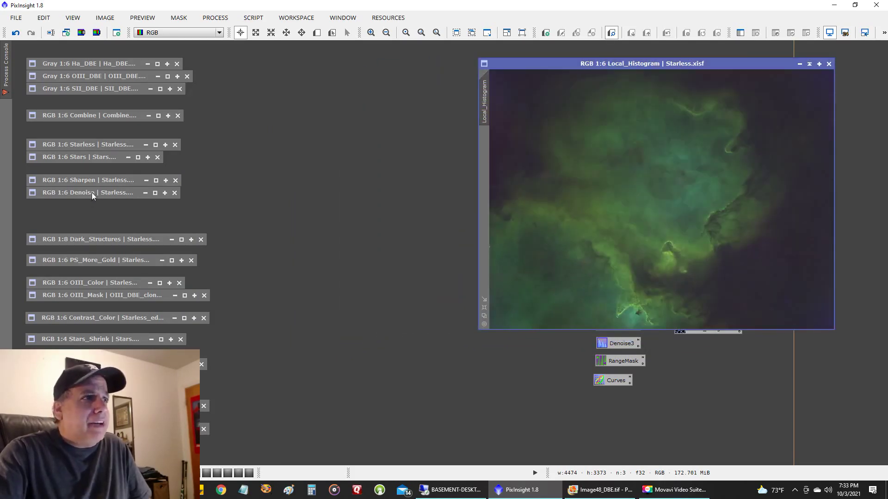
{"action": "double_click", "coordinate": [112, 193]}
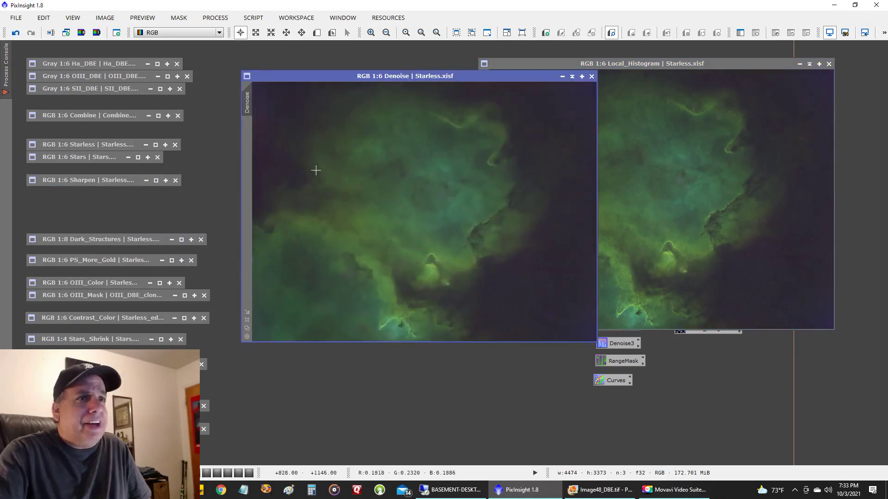
{"action": "left_click_drag", "start_coordinate": [444, 74], "coordinate": [360, 55]}
{"action": "scroll", "coordinate": [398, 223], "scroll_direction": "up", "scroll_amount": 2}
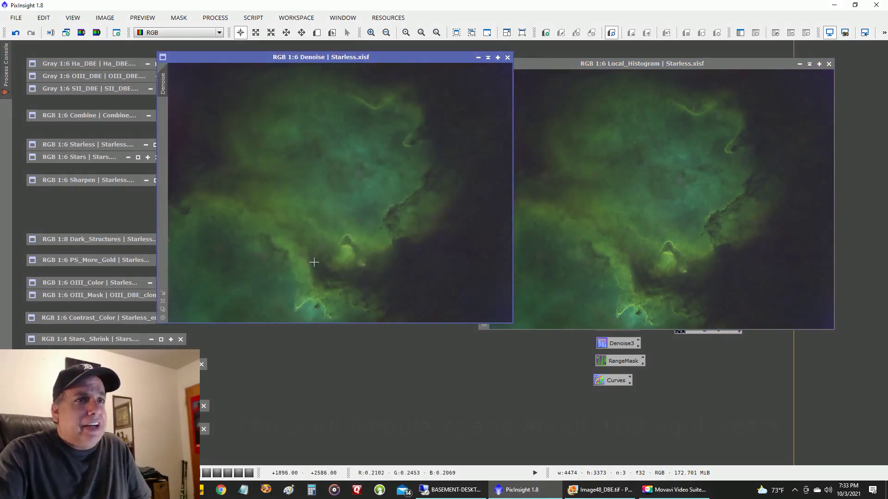
{"action": "left_click", "coordinate": [653, 242]}
{"action": "scroll", "coordinate": [654, 241], "scroll_direction": "up", "scroll_amount": 3}
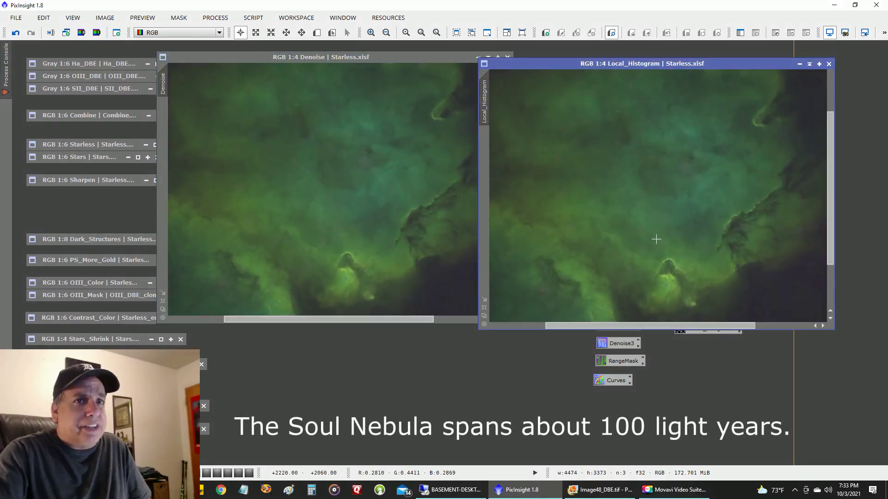
{"action": "scroll", "coordinate": [689, 255], "scroll_direction": "down", "scroll_amount": 1}
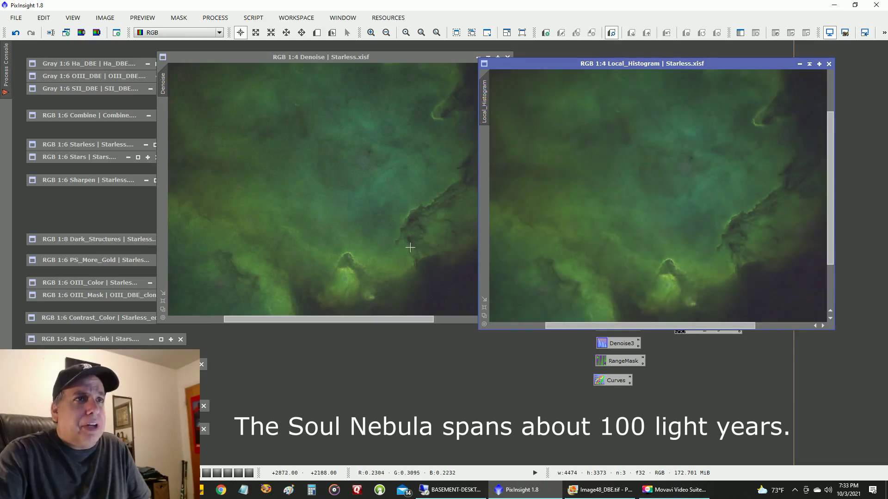
{"action": "left_click", "coordinate": [479, 57]}
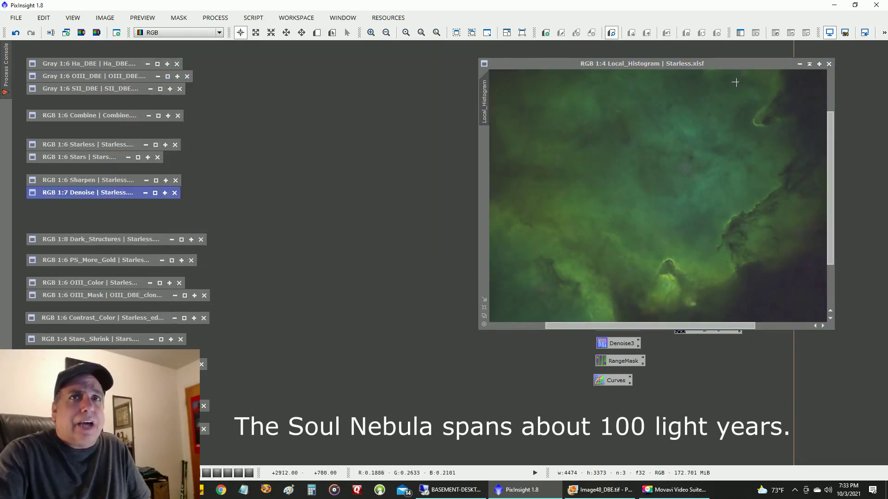
{"action": "left_click", "coordinate": [809, 64]}
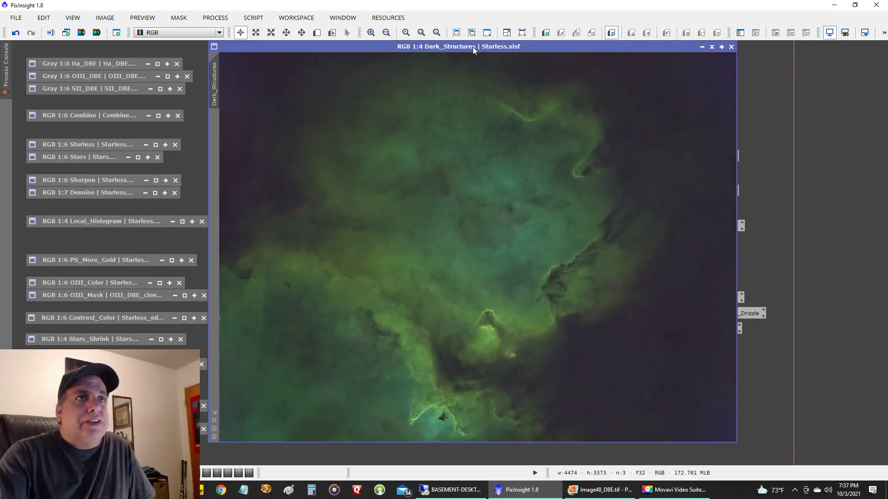
{"action": "left_click_drag", "start_coordinate": [473, 49], "coordinate": [515, 56]}
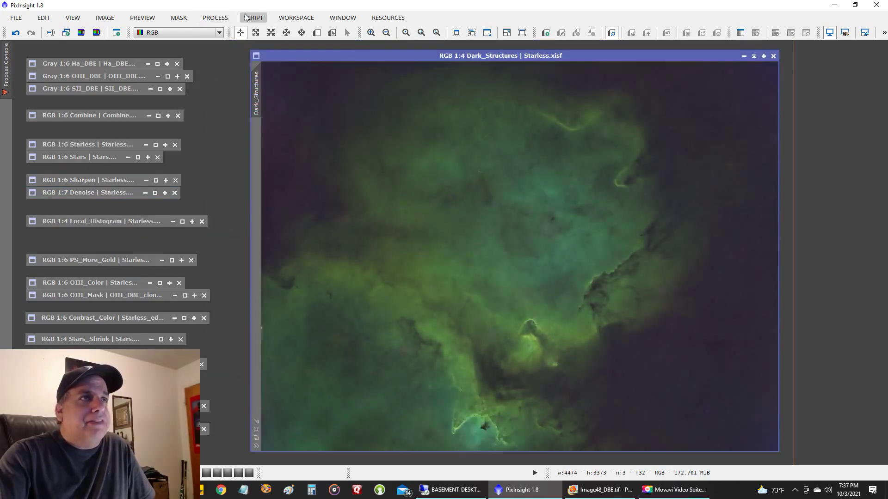
{"action": "left_click", "coordinate": [246, 17]}
{"action": "mouse_move", "coordinate": [300, 123]}
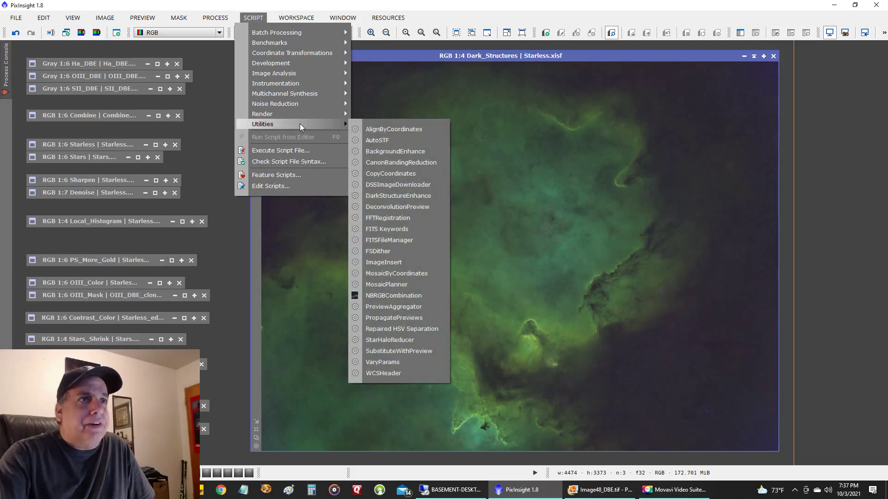
{"action": "left_click", "coordinate": [388, 196]}
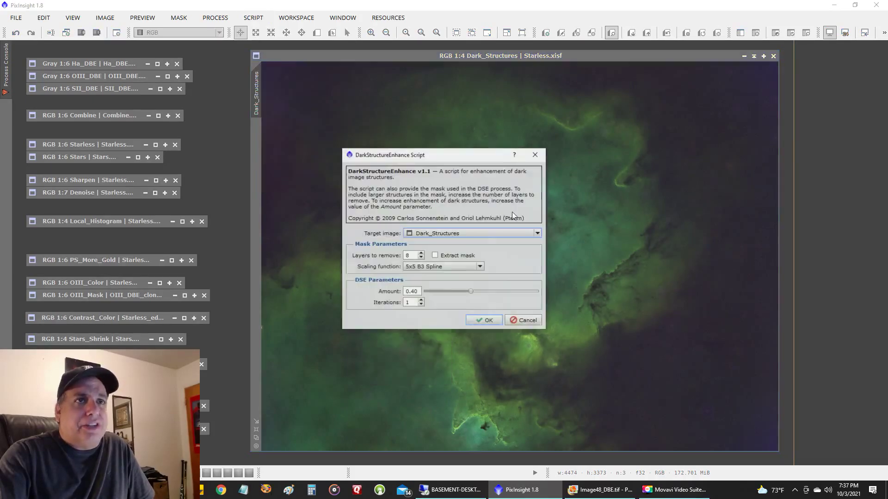
{"action": "left_click", "coordinate": [527, 319]}
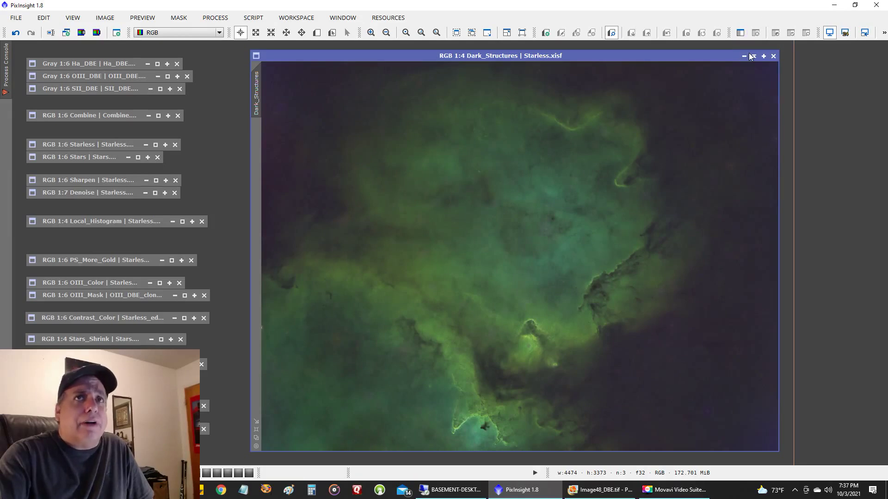
{"action": "left_click", "coordinate": [754, 56]}
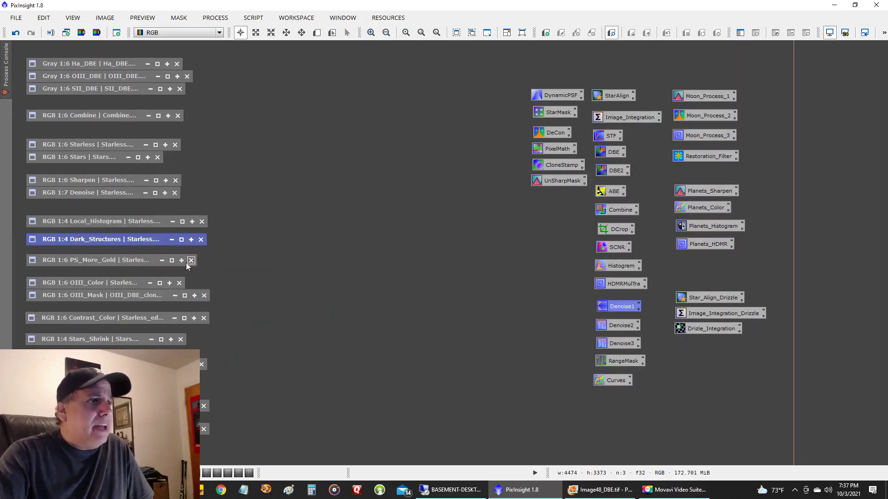
Open the PS_More_Gold nebula image and move it to the right side.
{"action": "double_click", "coordinate": [115, 260]}
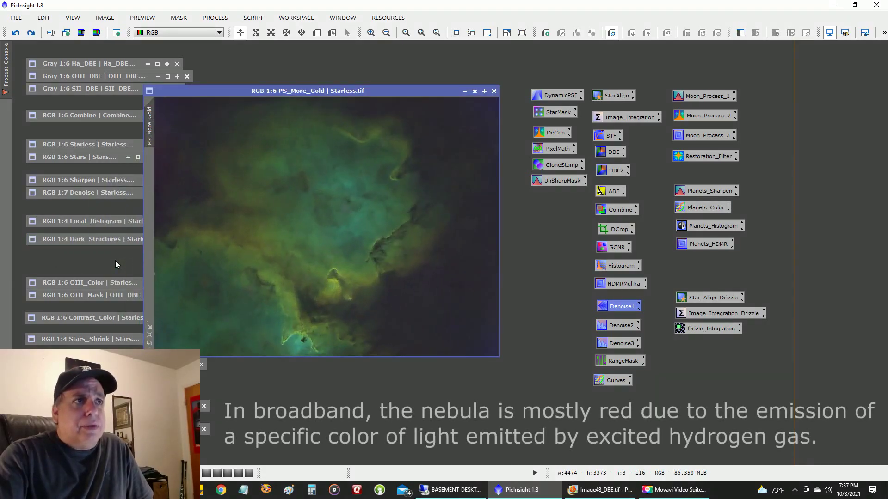
{"action": "left_click_drag", "start_coordinate": [365, 92], "coordinate": [619, 67]}
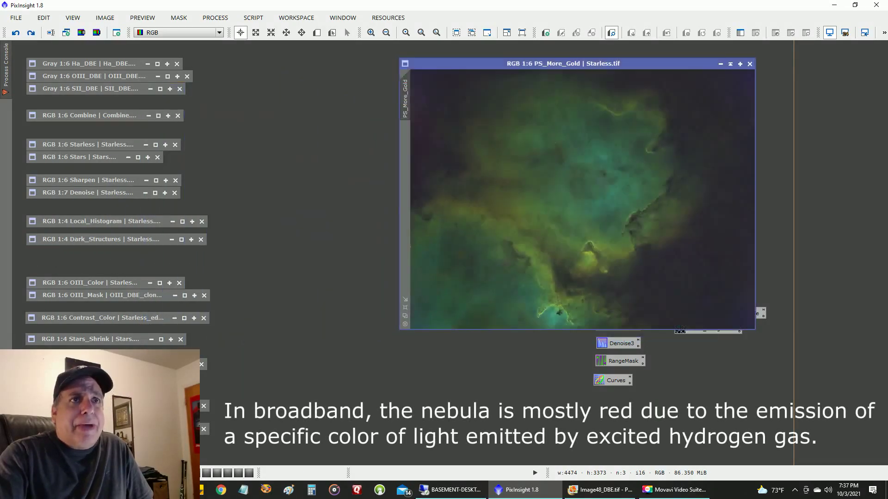
{"action": "left_click_drag", "start_coordinate": [570, 65], "coordinate": [635, 66]}
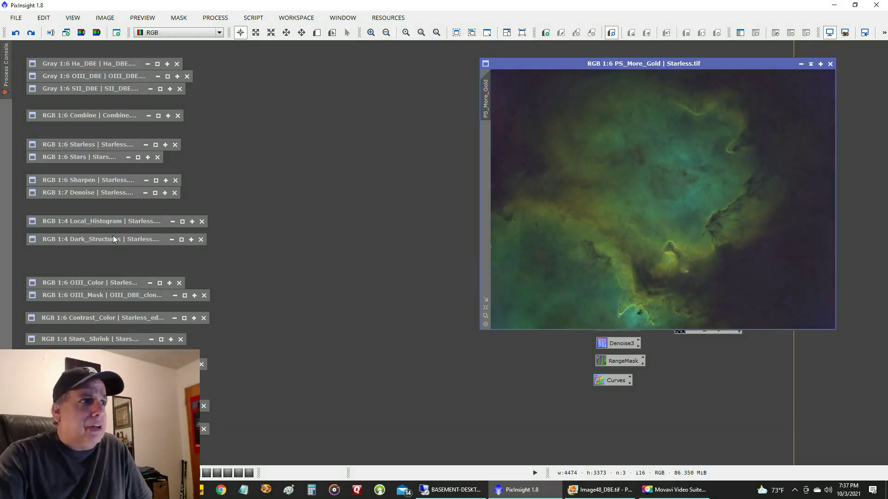
Reopen Dark_Structures at 1:6 beside PS_More_Gold, then open the OIII_Color starless image.
{"action": "double_click", "coordinate": [127, 238]}
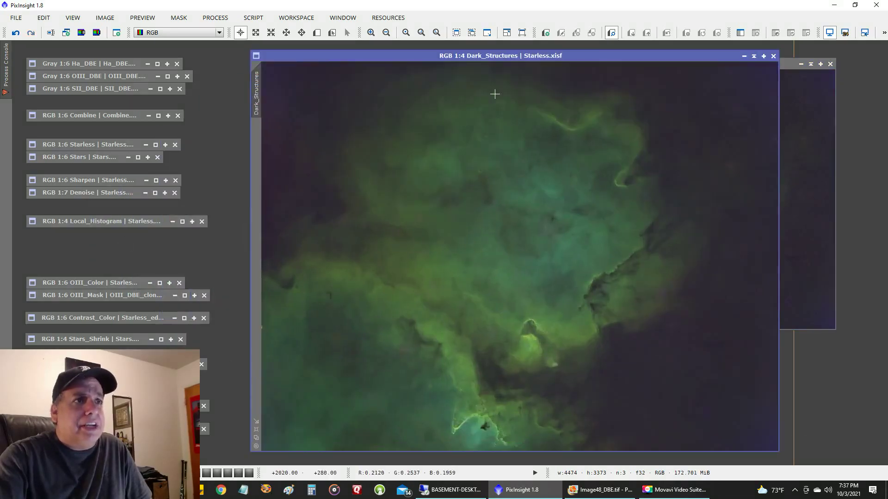
{"action": "left_click", "coordinate": [253, 436]}
{"action": "left_click_drag", "start_coordinate": [462, 56], "coordinate": [329, 71]}
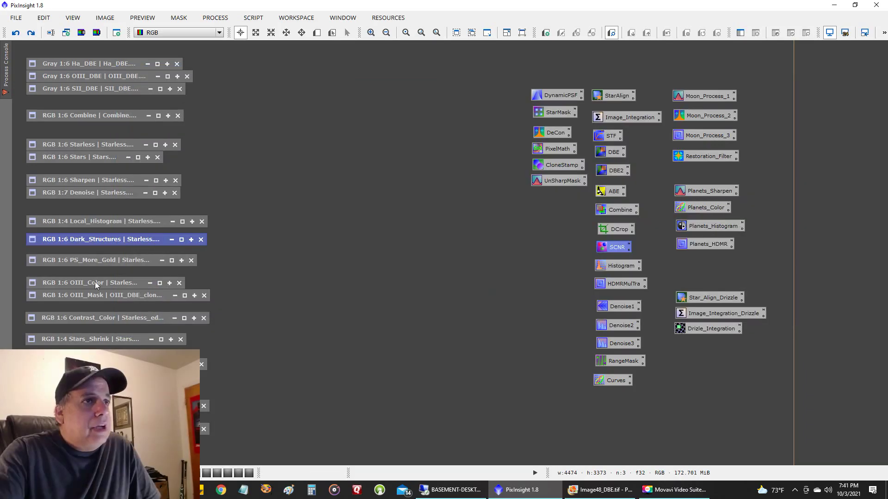
{"action": "double_click", "coordinate": [95, 283]}
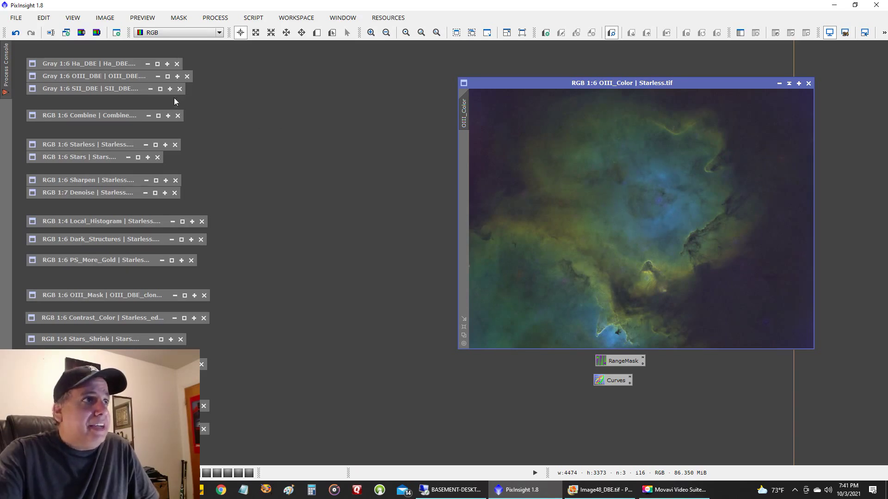
Open OIII_DBE and OIII_Mask and arrange them beside OIII_Color for comparison.
{"action": "double_click", "coordinate": [129, 77]}
{"action": "left_click_drag", "start_coordinate": [536, 82], "coordinate": [570, 56]}
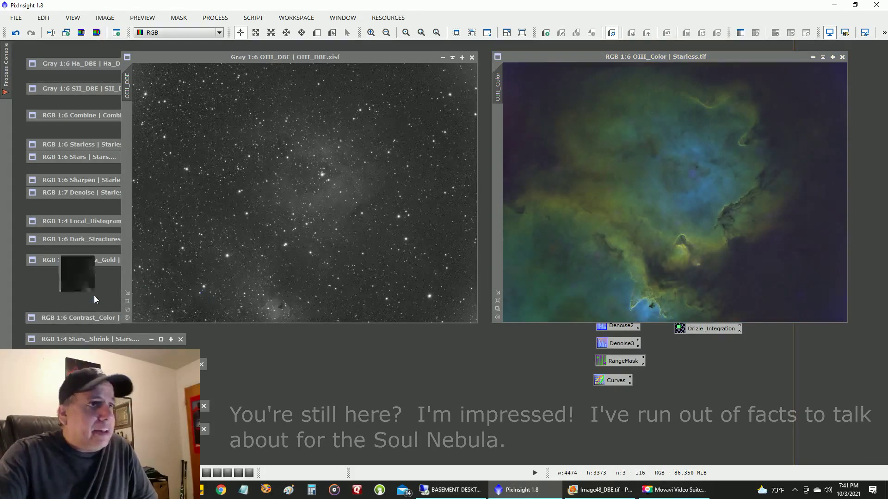
{"action": "double_click", "coordinate": [93, 295]}
{"action": "left_click_drag", "start_coordinate": [397, 50], "coordinate": [569, 105]}
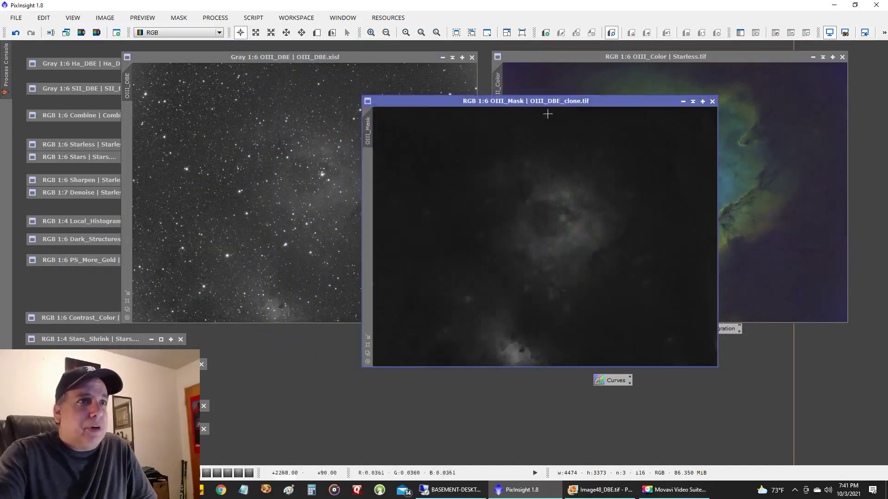
Collapse OIII_DBE, OIII_Mask and OIII_Color to icons.
{"action": "left_click", "coordinate": [262, 150]}
{"action": "left_click", "coordinate": [453, 58]}
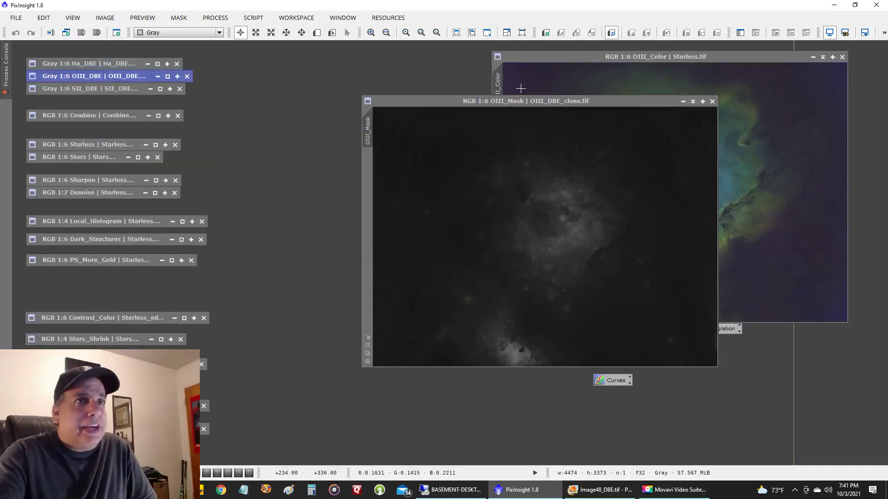
{"action": "left_click_drag", "start_coordinate": [518, 101], "coordinate": [232, 42]}
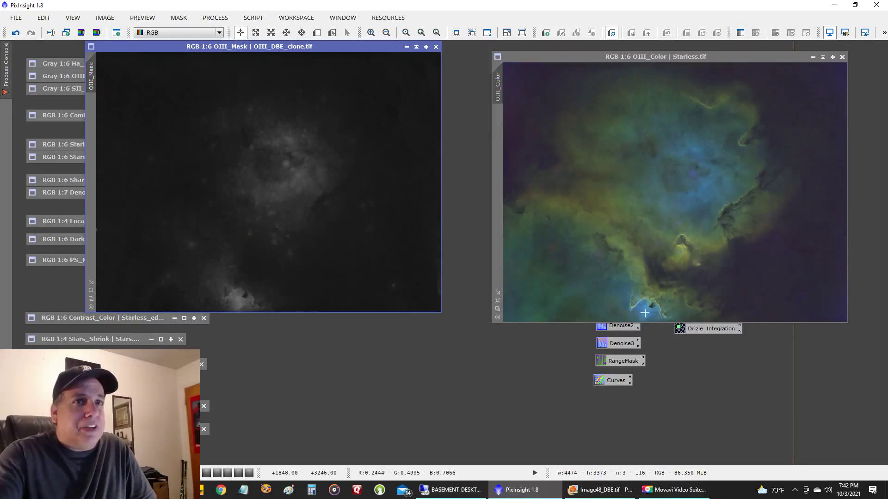
{"action": "left_click", "coordinate": [416, 47]}
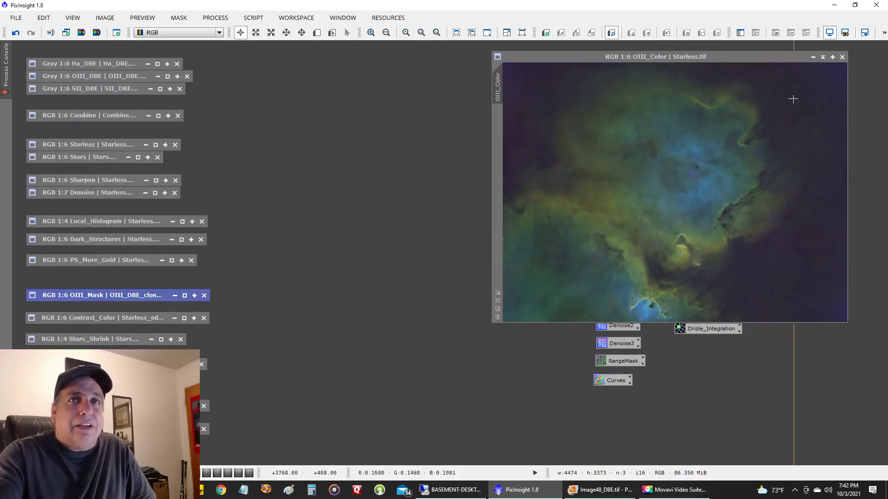
{"action": "left_click", "coordinate": [823, 57]}
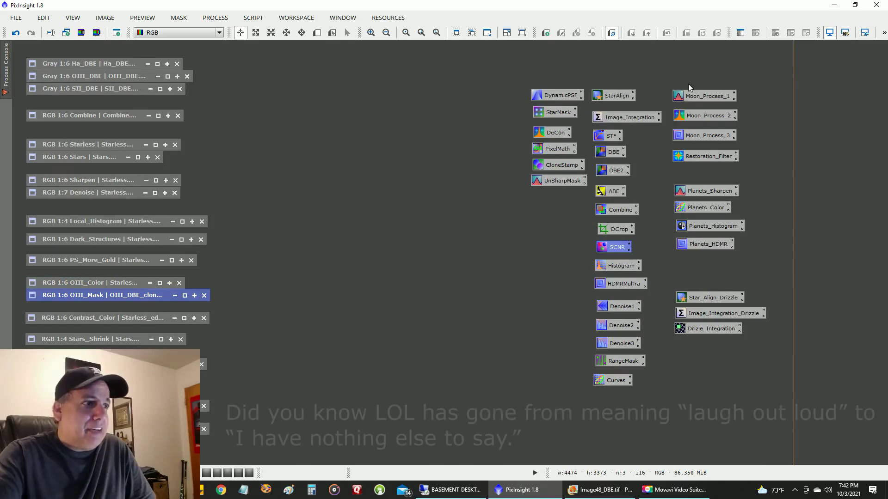
Show Contrast_Color and OIII_Color side by side, OIII_Color on the left, then open Stars_Shrink.
{"action": "double_click", "coordinate": [120, 318]}
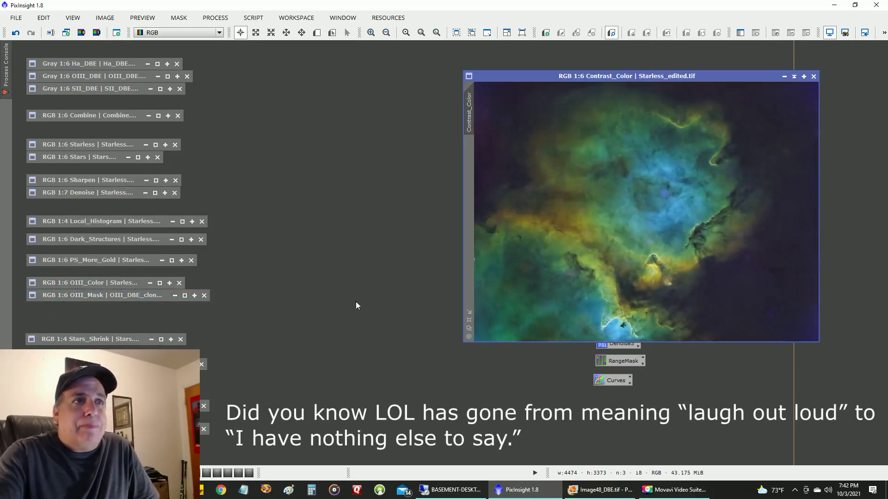
{"action": "double_click", "coordinate": [98, 283]}
{"action": "left_click_drag", "start_coordinate": [597, 59], "coordinate": [190, 84]}
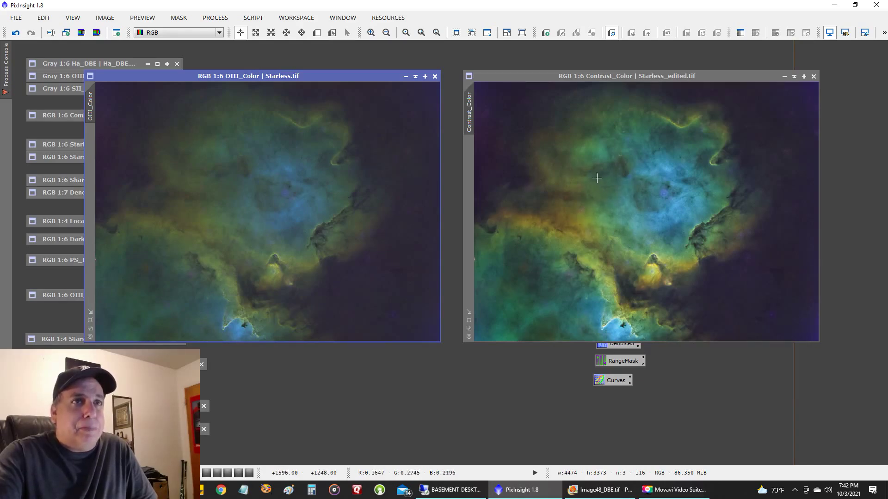
{"action": "double_click", "coordinate": [116, 339]}
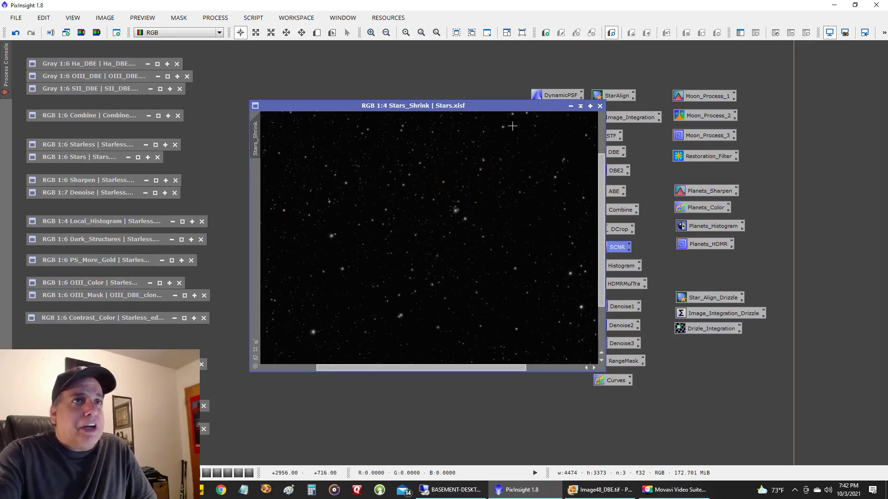
Fit Stars_Shrink at the upper right and open the original Stars image at the upper left.
{"action": "left_click_drag", "start_coordinate": [518, 106], "coordinate": [752, 58]}
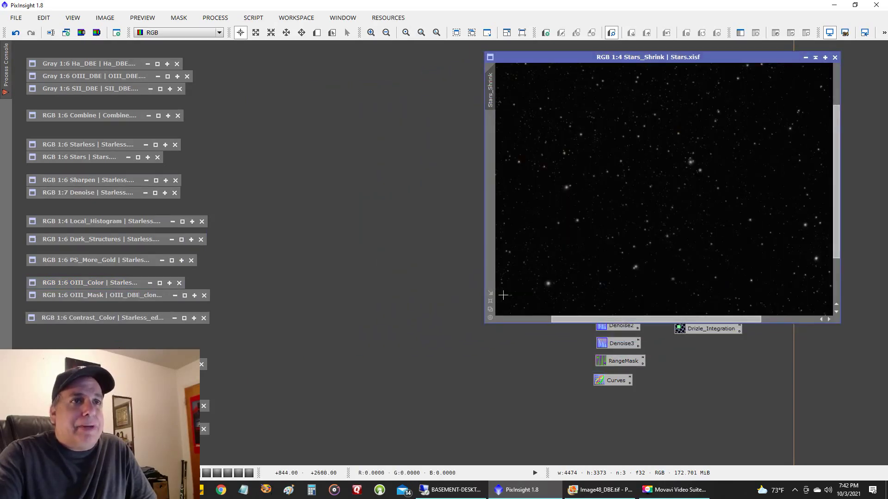
{"action": "left_click", "coordinate": [489, 311]}
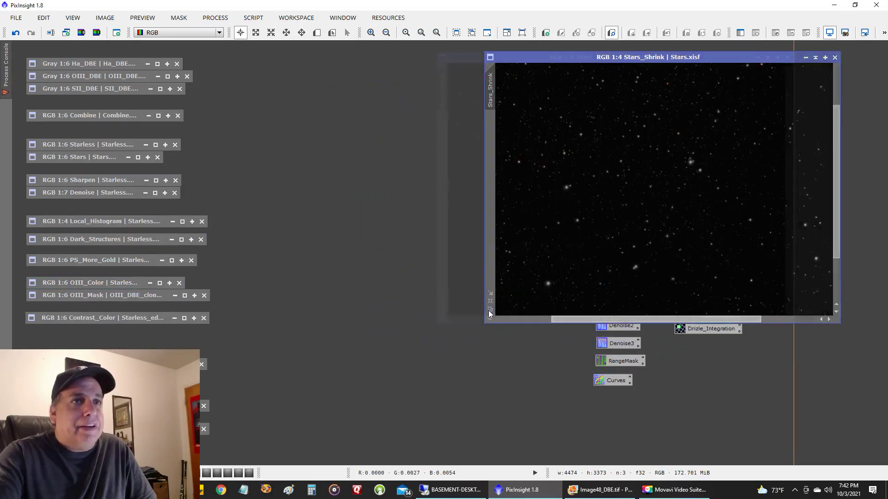
{"action": "double_click", "coordinate": [82, 157]}
{"action": "left_click_drag", "start_coordinate": [562, 128], "coordinate": [169, 57]}
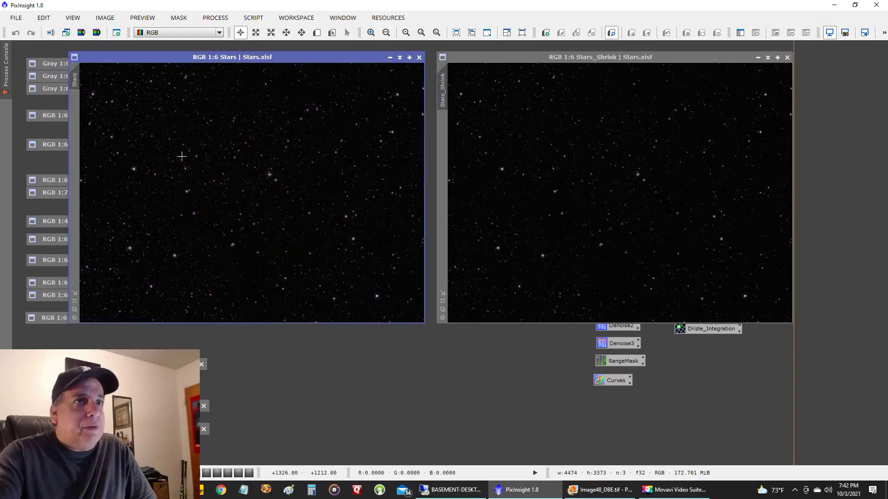
Invert the Stars image with Image > Invert to show dark stars on white.
{"action": "scroll", "coordinate": [272, 184], "scroll_direction": "up", "scroll_amount": 5}
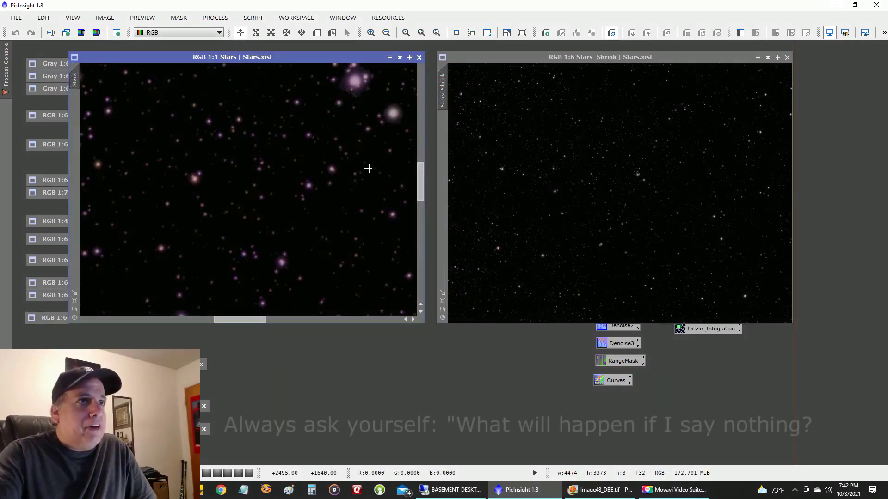
{"action": "scroll", "coordinate": [250, 188], "scroll_direction": "down", "scroll_amount": 1}
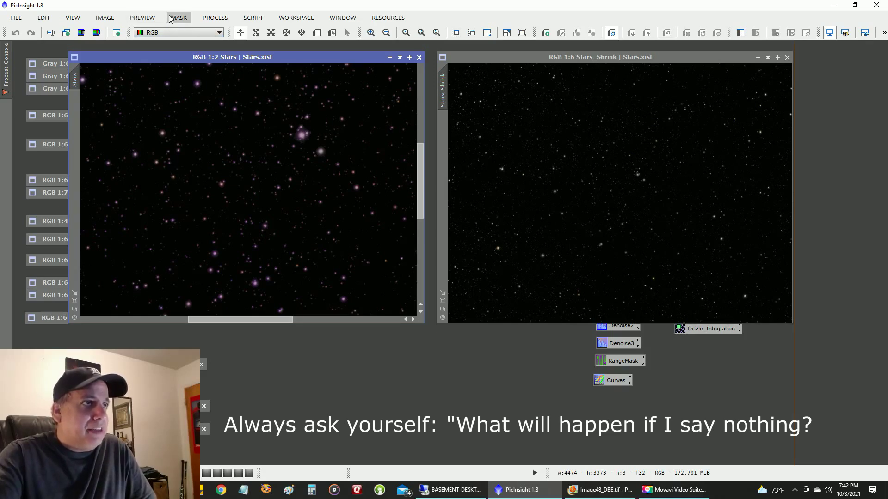
{"action": "left_click", "coordinate": [105, 18]}
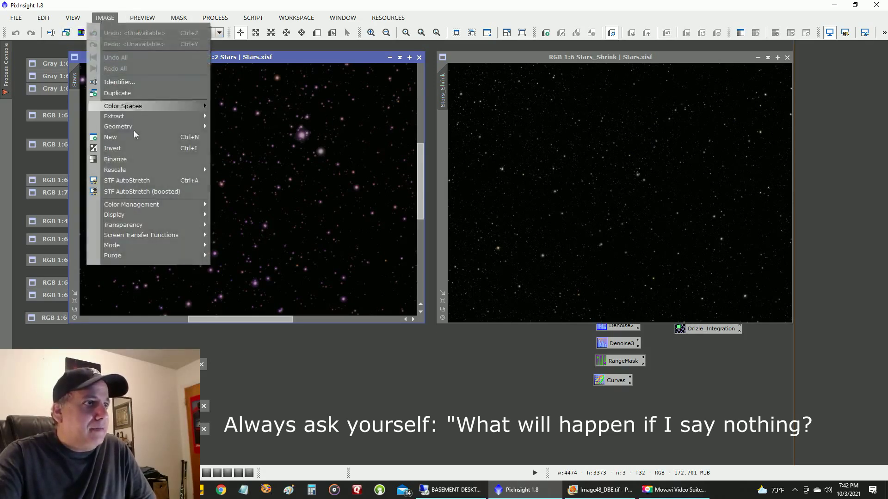
{"action": "left_click", "coordinate": [134, 149]}
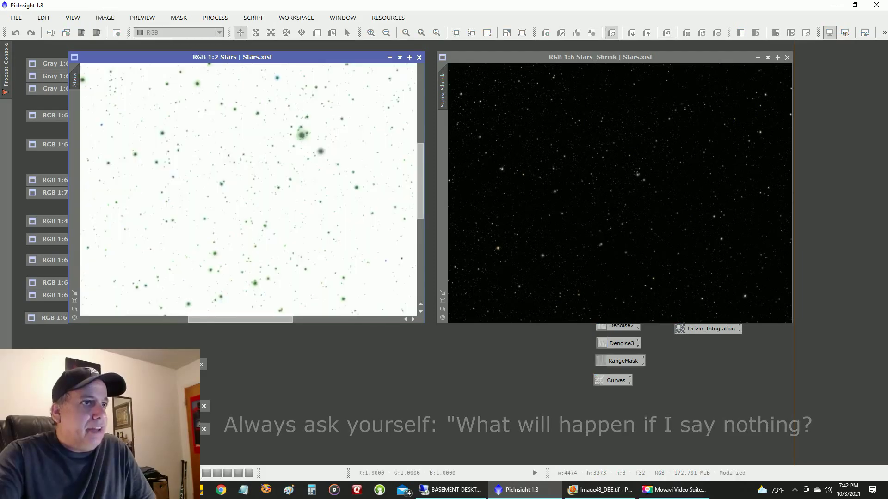
{"action": "scroll", "coordinate": [370, 187], "scroll_direction": "up", "scroll_amount": 1}
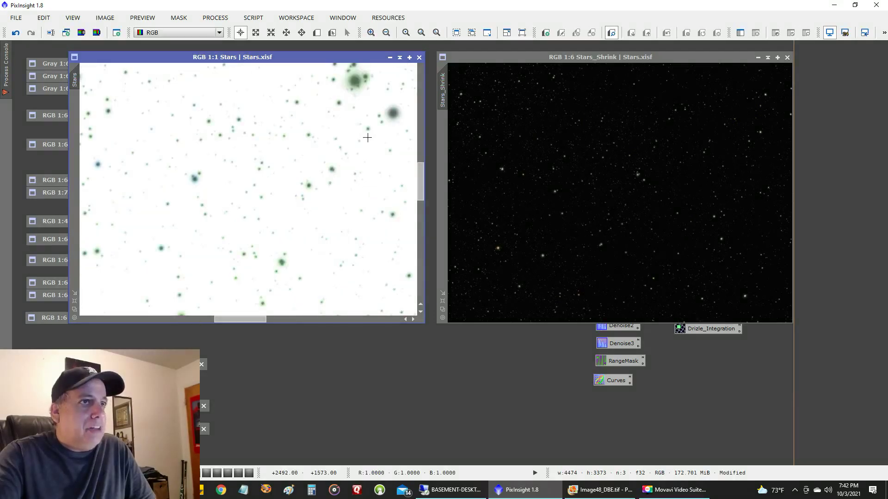
Put Stars_Shrink away and apply SCNR green removal to the inverted Stars image.
{"action": "left_click", "coordinate": [767, 57]}
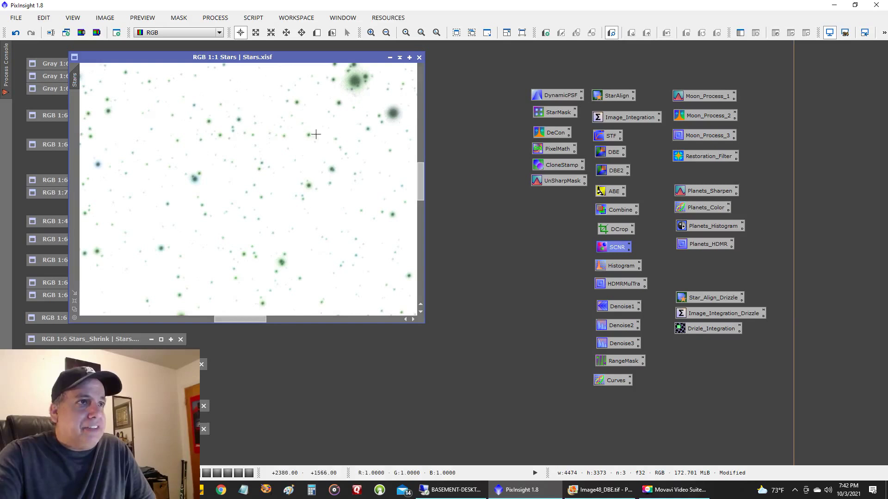
{"action": "double_click", "coordinate": [606, 249]}
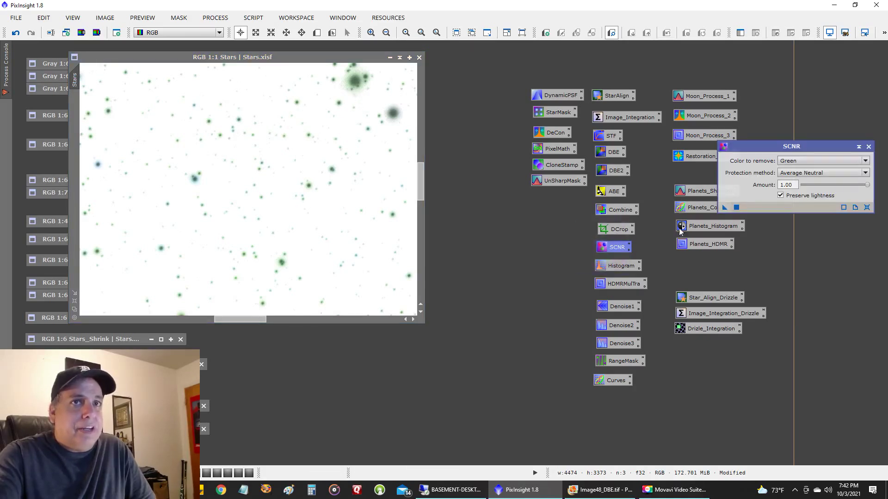
{"action": "left_click_drag", "start_coordinate": [724, 208], "coordinate": [341, 161]}
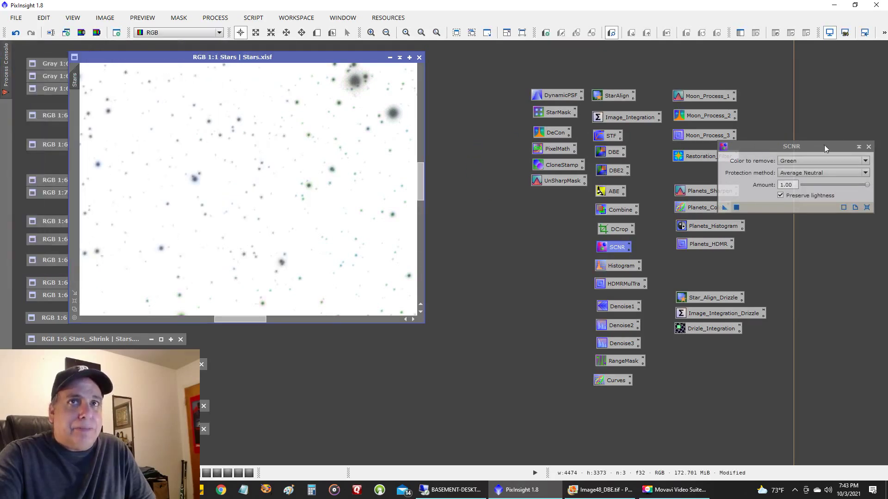
{"action": "left_click", "coordinate": [866, 147]}
Invert the Stars image back to a black background and collapse it to an icon.
{"action": "left_click", "coordinate": [105, 18]}
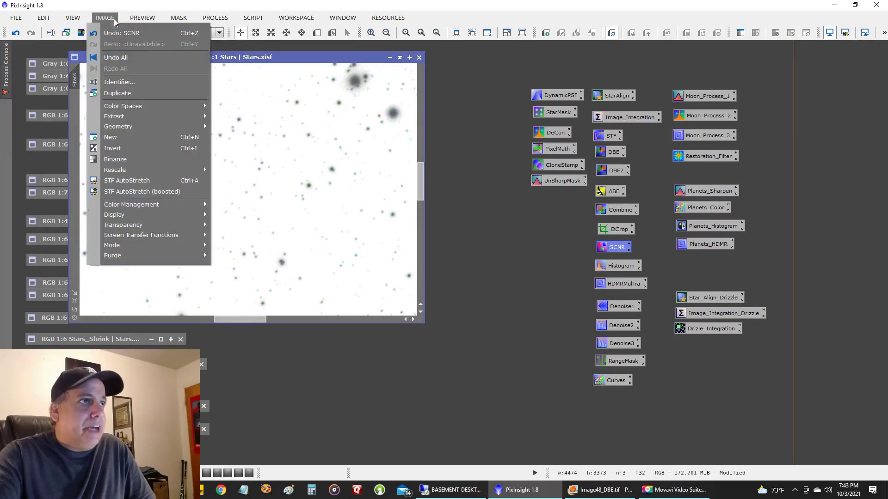
{"action": "left_click", "coordinate": [135, 148]}
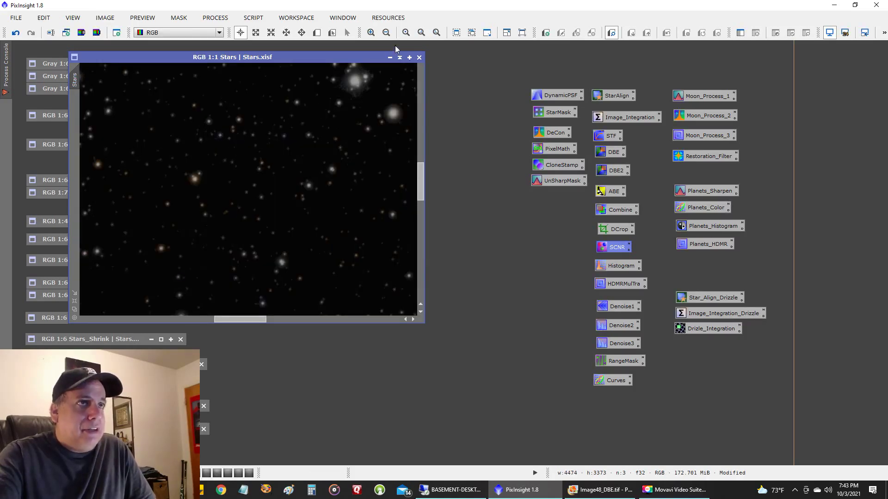
{"action": "left_click", "coordinate": [399, 57]}
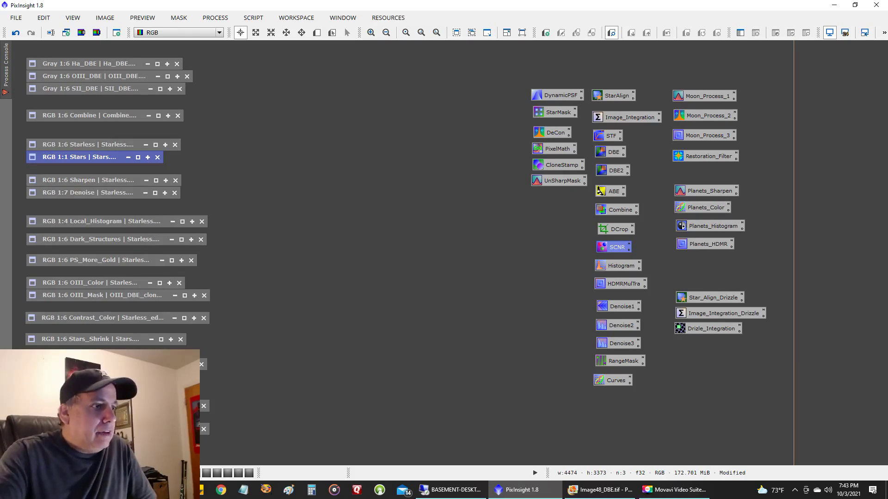
Place Put_Stars_Back at the top-left, zoom to inspect it, and set Image48_DBE beside it.
{"action": "left_click", "coordinate": [201, 365]}
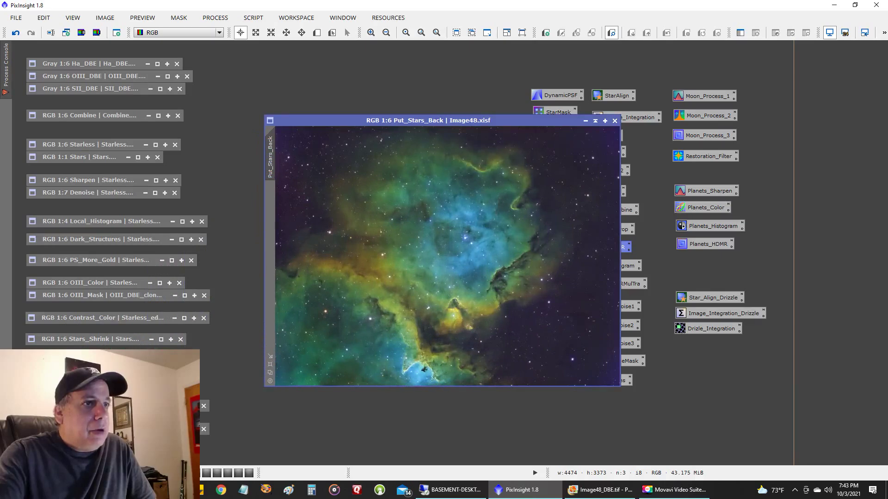
{"action": "left_click_drag", "start_coordinate": [490, 121], "coordinate": [282, 53]}
{"action": "scroll", "coordinate": [287, 126], "scroll_direction": "up", "scroll_amount": 6}
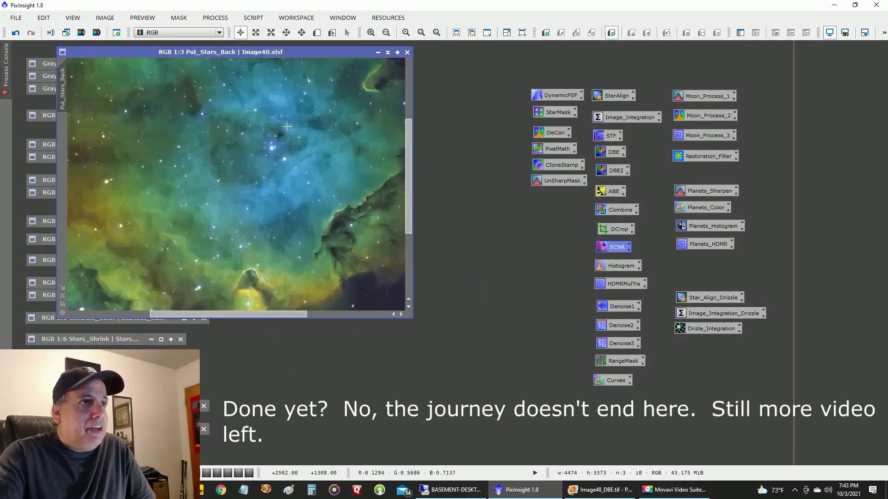
{"action": "scroll", "coordinate": [287, 126], "scroll_direction": "down", "scroll_amount": 3}
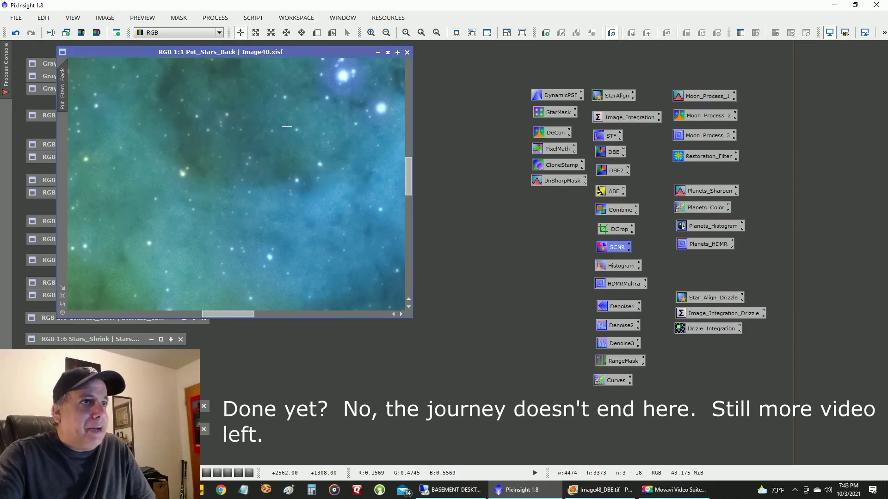
{"action": "scroll", "coordinate": [286, 127], "scroll_direction": "down", "scroll_amount": 1}
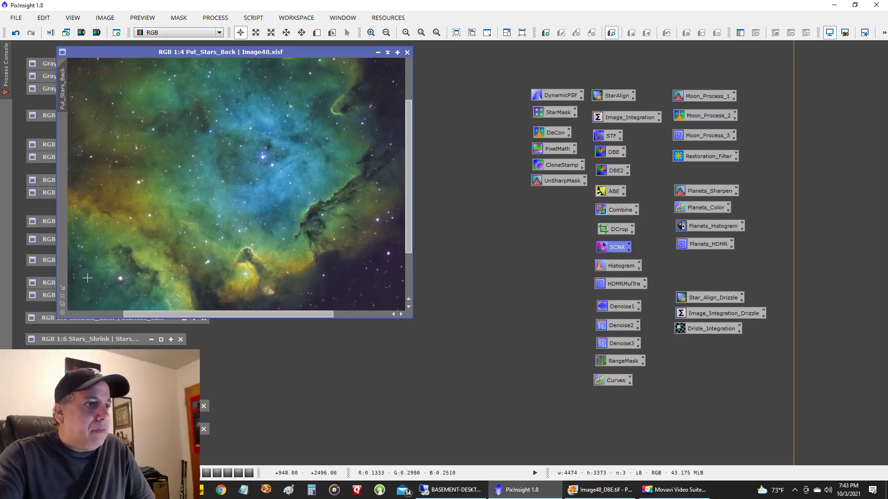
{"action": "scroll", "coordinate": [88, 278], "scroll_direction": "down", "scroll_amount": 3}
{"action": "scroll", "coordinate": [399, 150], "scroll_direction": "up", "scroll_amount": 1}
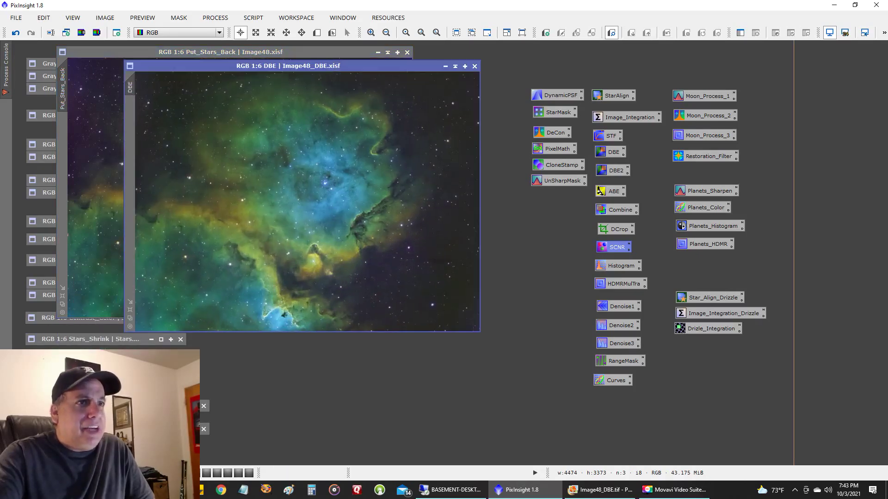
{"action": "left_click_drag", "start_coordinate": [316, 64], "coordinate": [539, 45]}
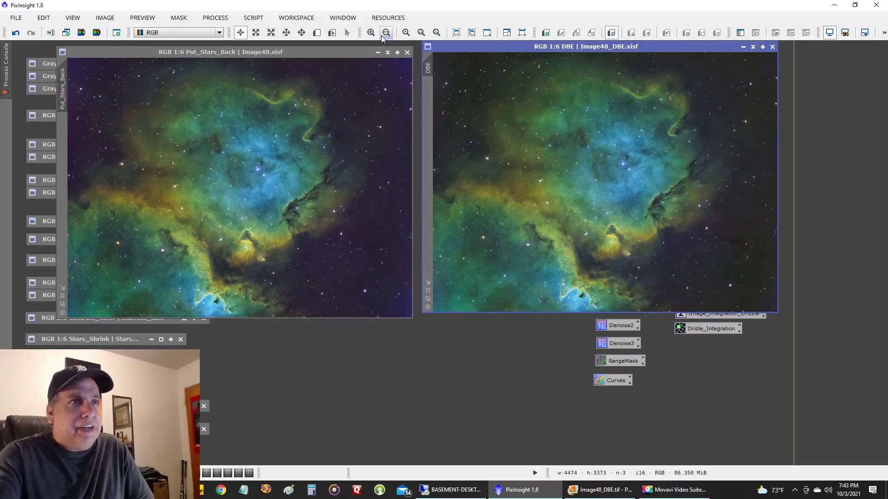
Set Put_Stars_Back aside, compare Image48_DBE with Glow_With_Lum side by side, then iconize Glow_With_Lum.
{"action": "left_click", "coordinate": [387, 54]}
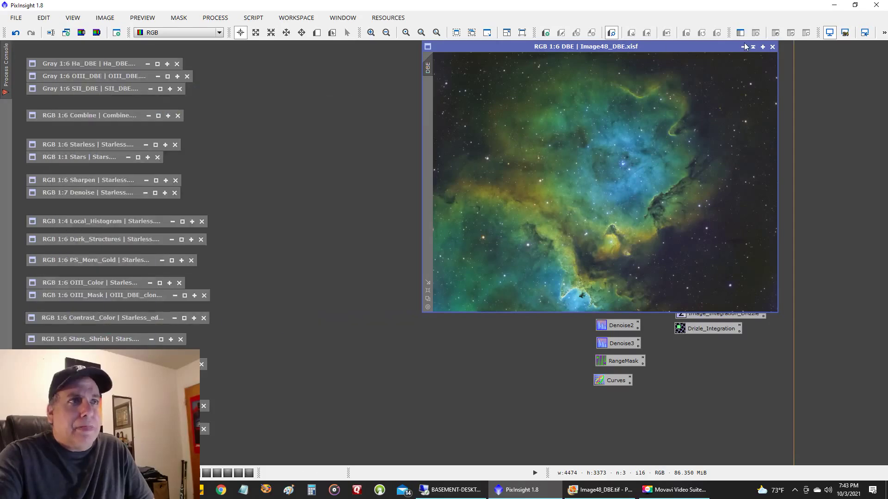
{"action": "left_click_drag", "start_coordinate": [697, 47], "coordinate": [301, 52]}
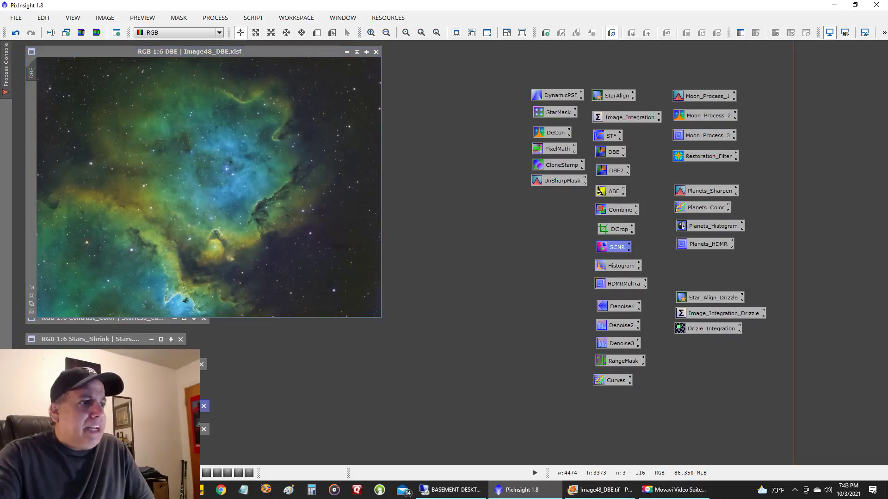
{"action": "double_click", "coordinate": [139, 406]}
{"action": "left_click_drag", "start_coordinate": [745, 63], "coordinate": [648, 51]}
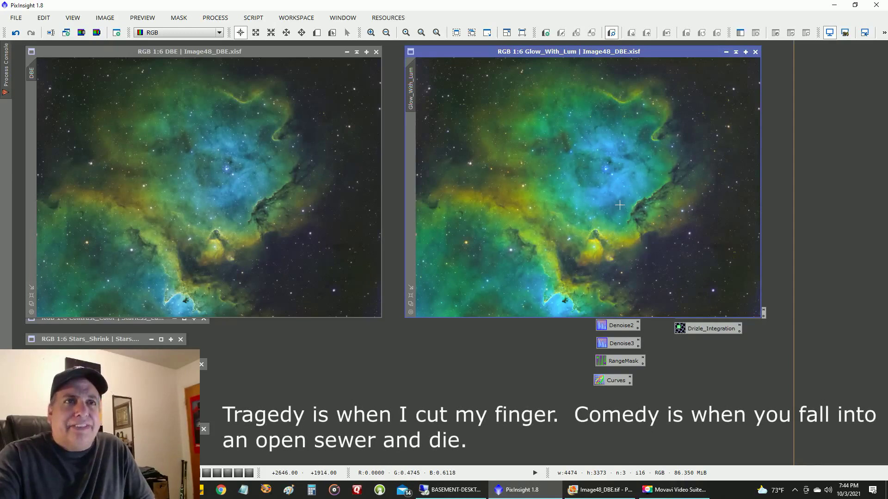
{"action": "left_click", "coordinate": [735, 53]}
{"action": "left_click_drag", "start_coordinate": [198, 49], "coordinate": [270, 69]}
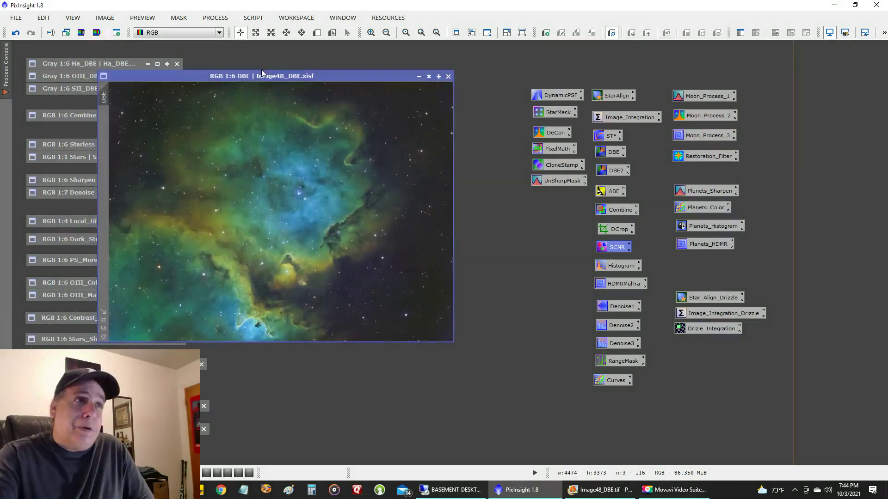
Extract the DBE image's CIE L* lightness as DBE_L and uncheck R, G, B in LRGBCombination.
{"action": "left_click", "coordinate": [82, 32]}
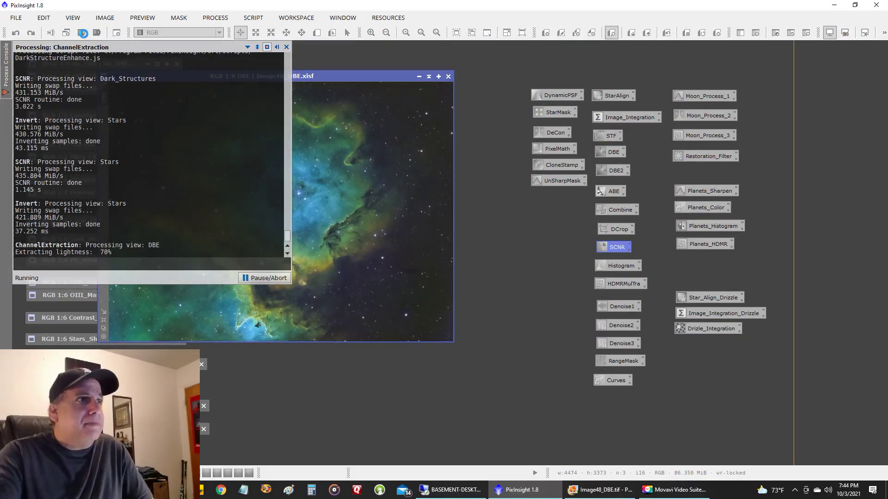
{"action": "left_click_drag", "start_coordinate": [555, 180], "coordinate": [424, 114]}
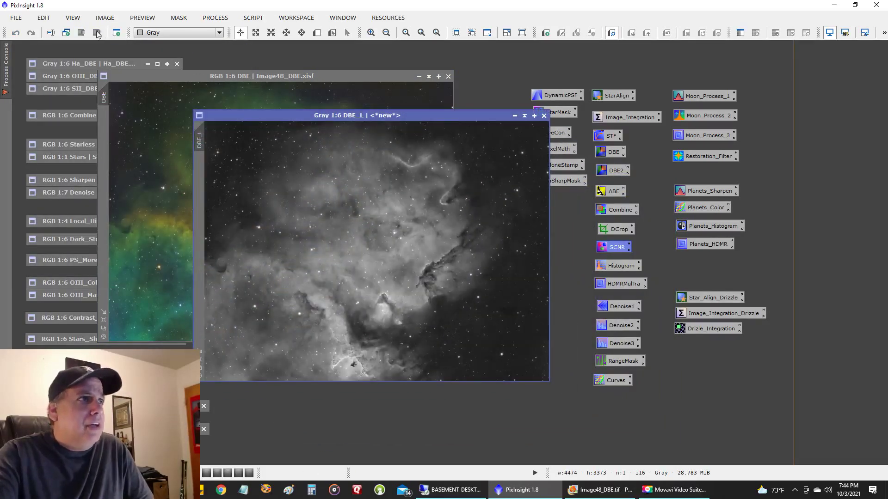
{"action": "double_click", "coordinate": [611, 211]}
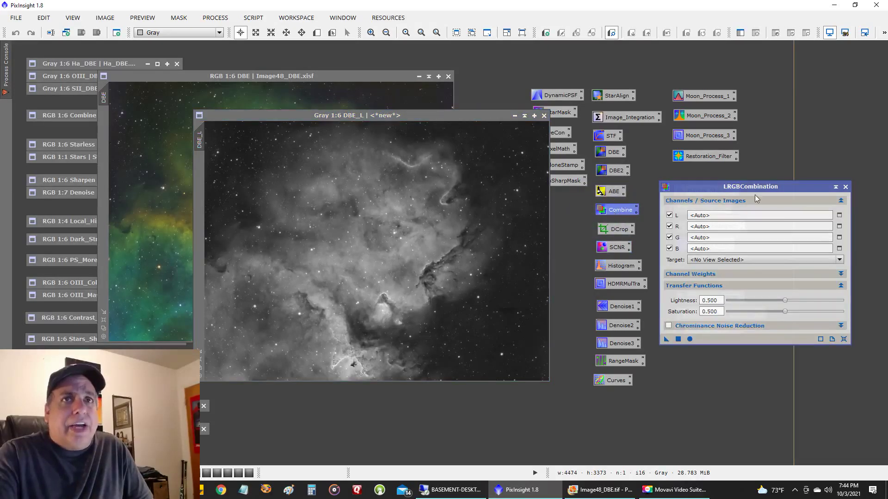
{"action": "left_click", "coordinate": [669, 226]}
{"action": "left_click", "coordinate": [669, 237]}
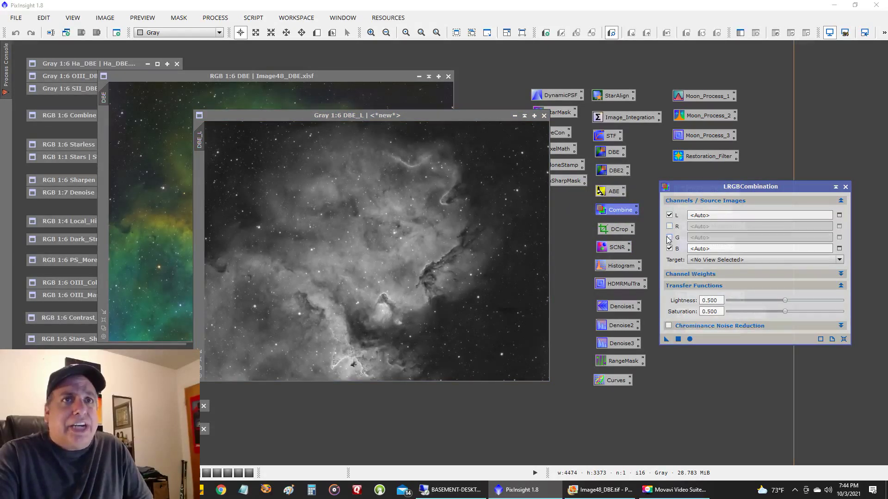
{"action": "left_click", "coordinate": [669, 248]}
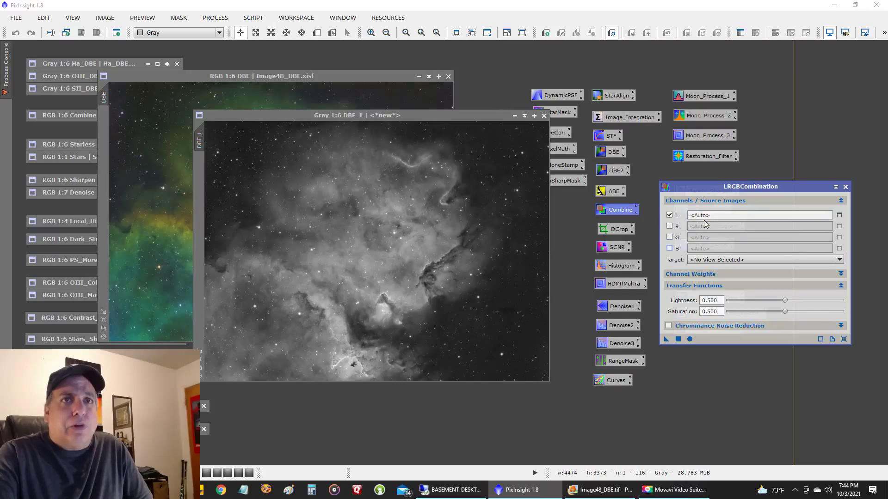
Set DBE_L as the LRGBCombination luminance source, then collapse DBE_L to reveal the DBE image.
{"action": "left_click", "coordinate": [839, 215]}
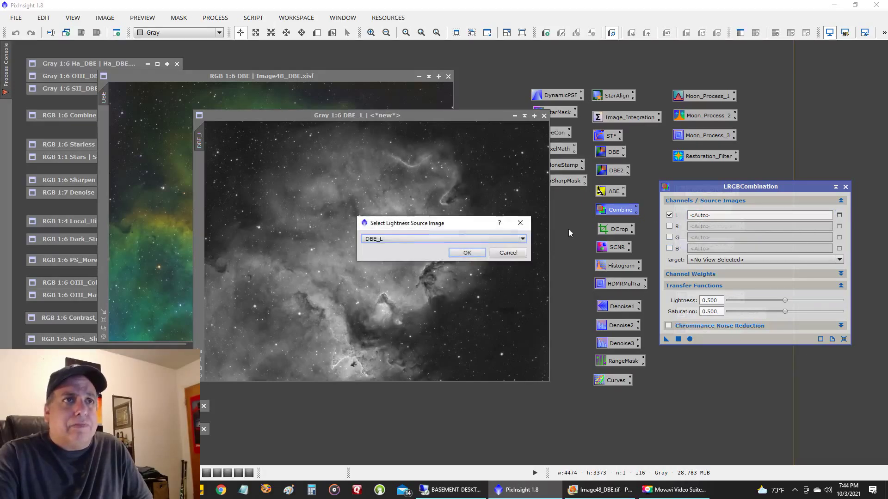
{"action": "left_click", "coordinate": [522, 238]}
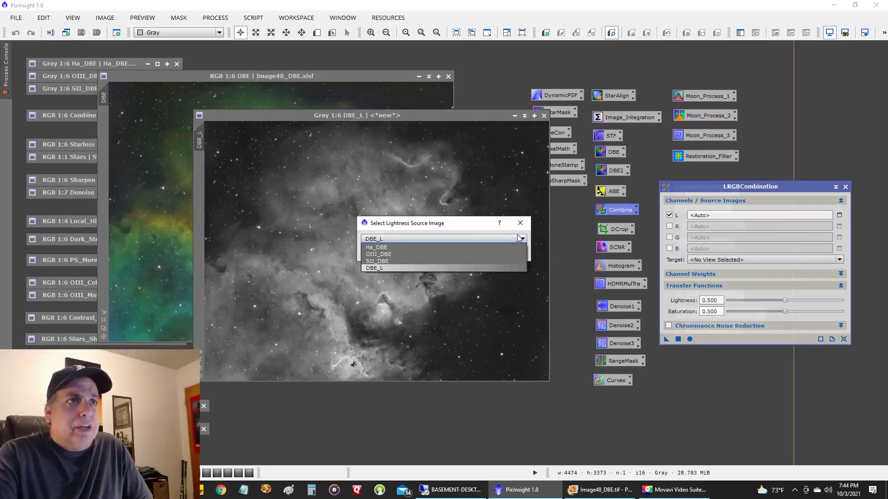
{"action": "left_click", "coordinate": [485, 267]}
{"action": "left_click", "coordinate": [468, 253]}
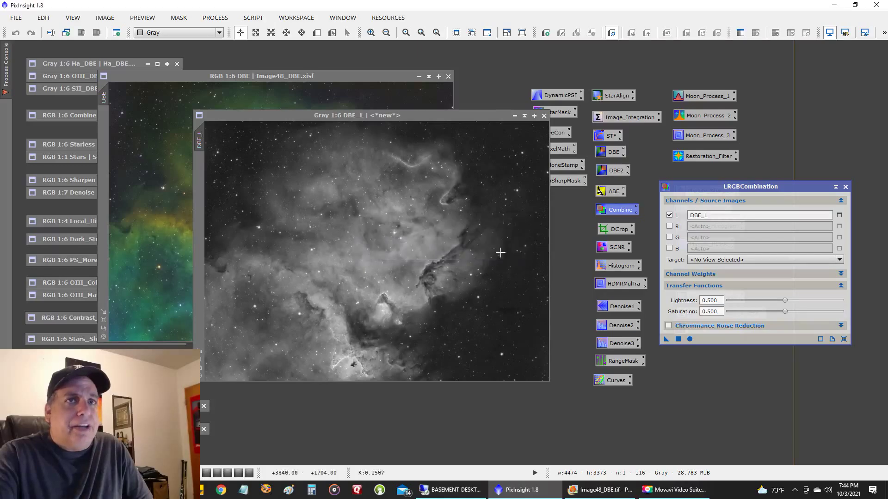
{"action": "left_click", "coordinate": [524, 115]}
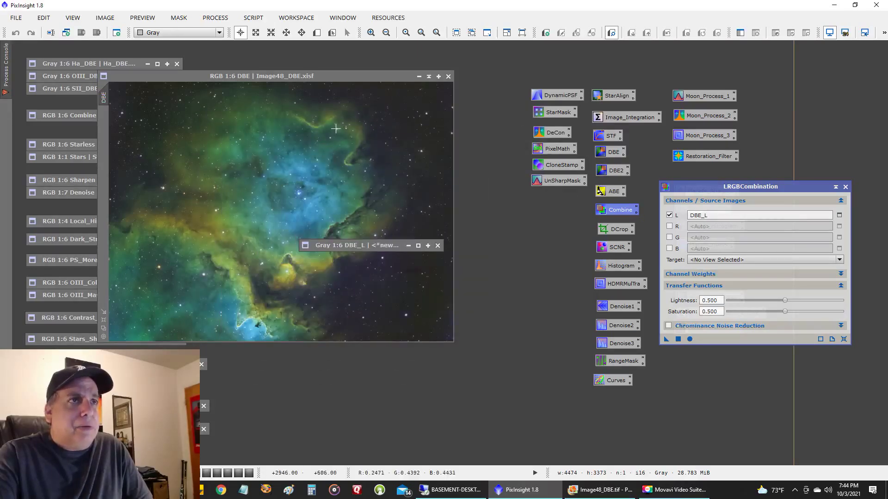
{"action": "left_click_drag", "start_coordinate": [356, 74], "coordinate": [407, 98]}
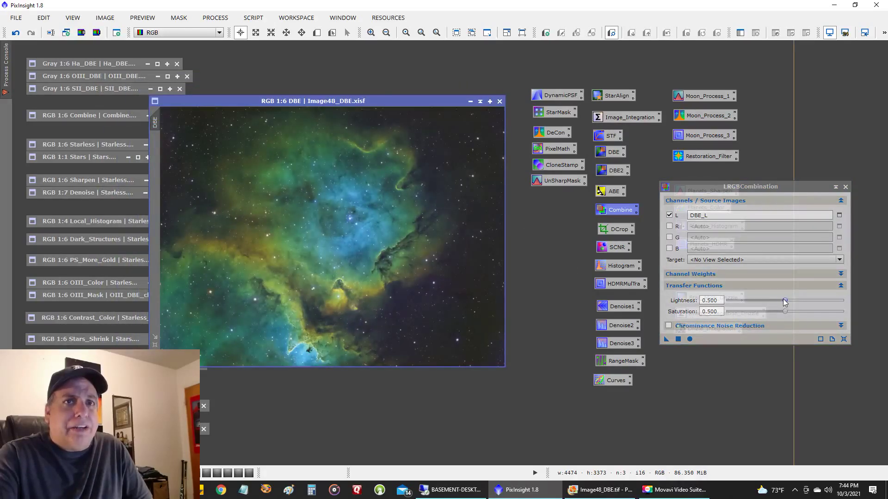
Apply LRGBCombination (lightness 0.470, saturation 0.320) to Image48_DBE, then undo and redo to compare.
{"action": "left_click_drag", "start_coordinate": [785, 311], "coordinate": [782, 311]}
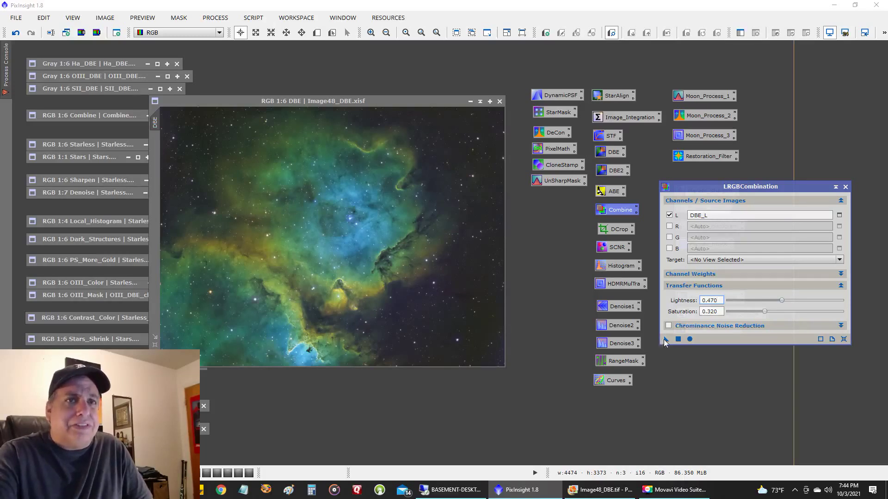
{"action": "left_click_drag", "start_coordinate": [666, 341], "coordinate": [625, 338]}
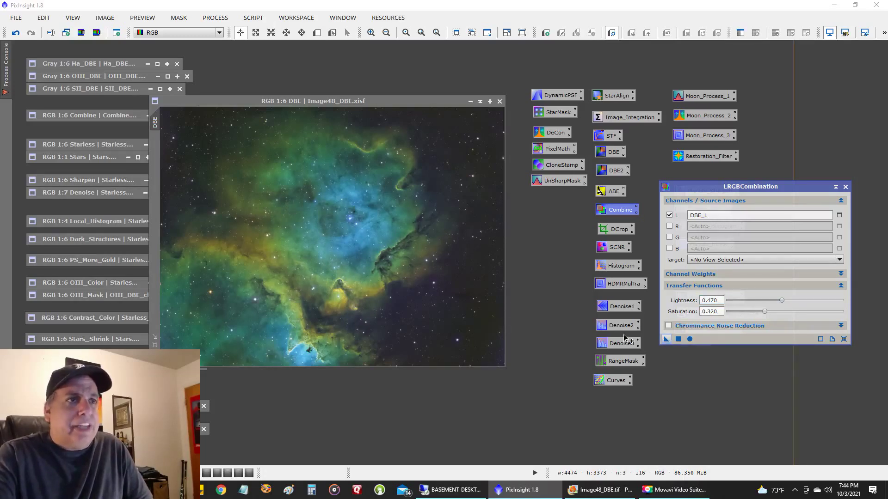
{"action": "left_click_drag", "start_coordinate": [449, 298], "coordinate": [448, 295]}
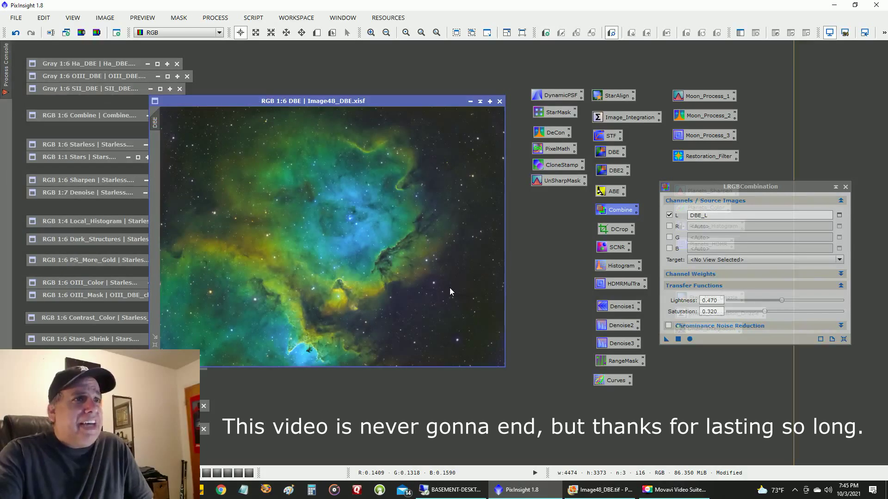
{"action": "left_click", "coordinate": [16, 33]}
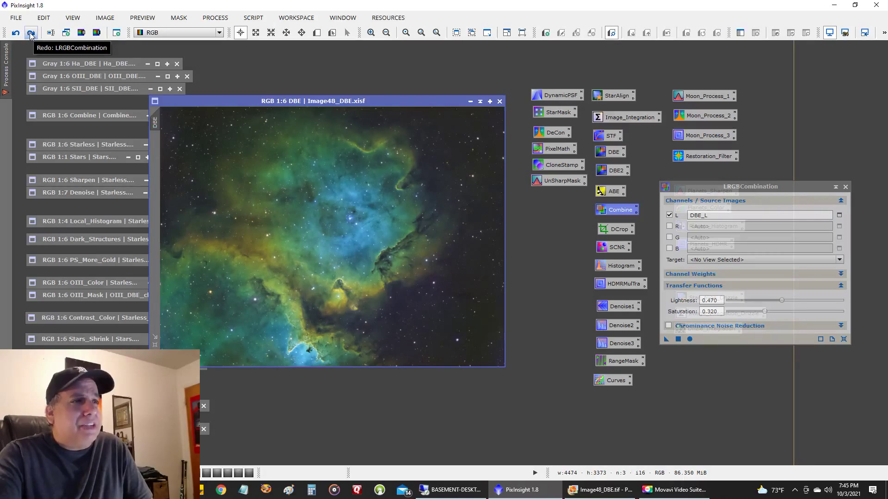
{"action": "left_click", "coordinate": [30, 34]}
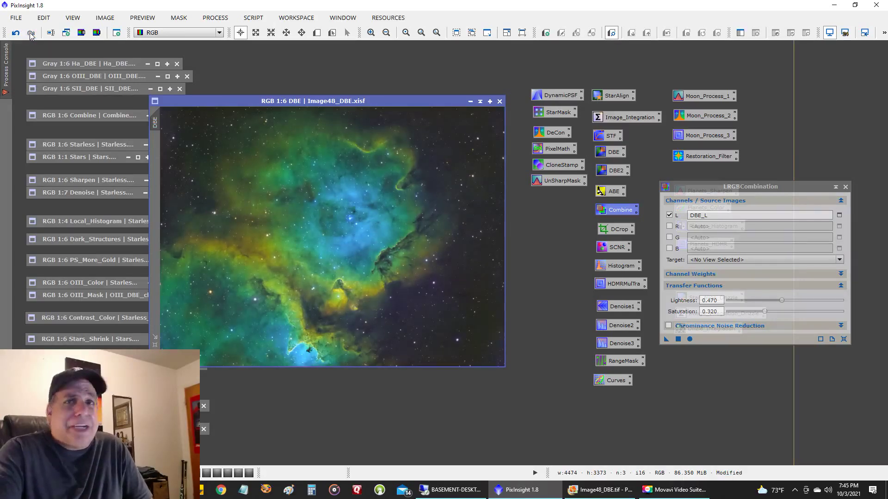